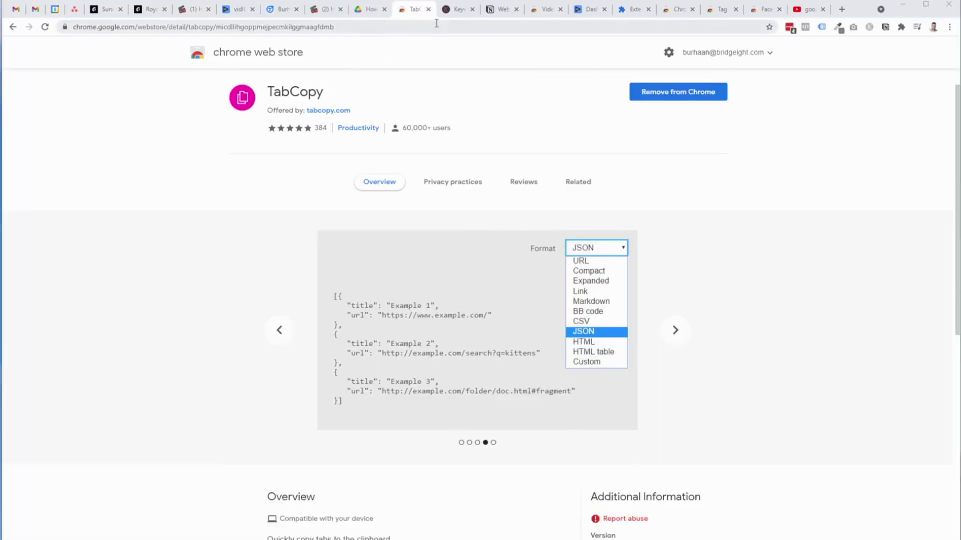
- Review the Keywords Everywhere website, including its keyword metrics, search data features and list of supported websites
left_click(461, 11)
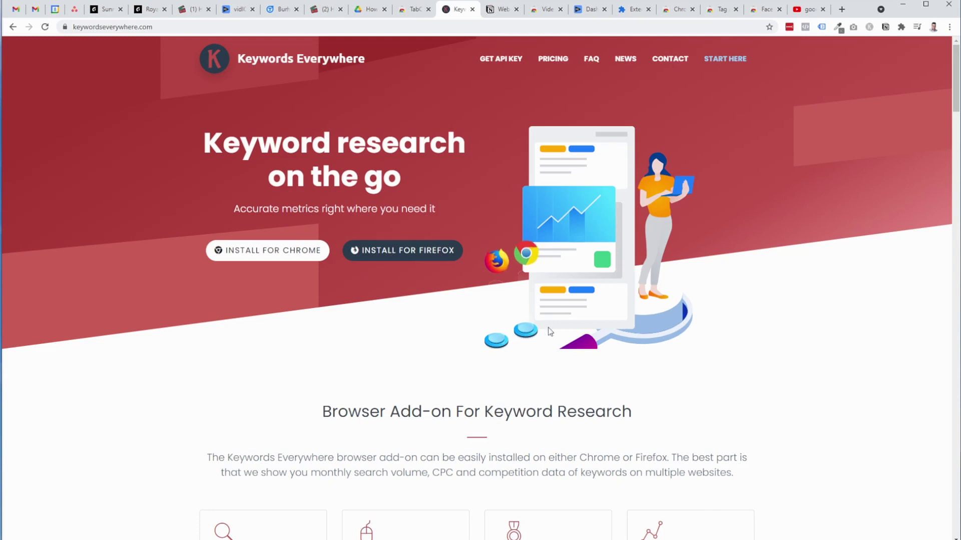
scroll(548, 327, "down", 2)
scroll(548, 328, "down", 3)
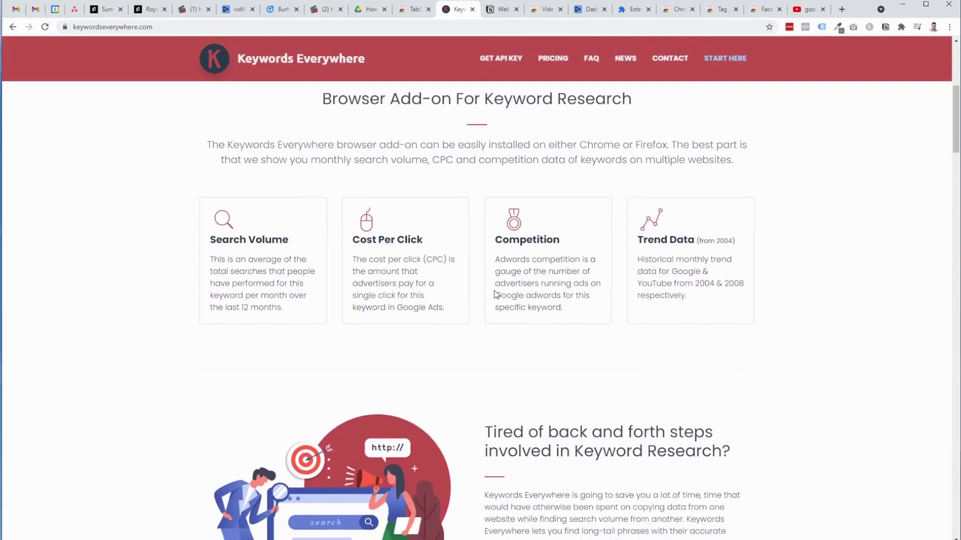
scroll(487, 323, "down", 15)
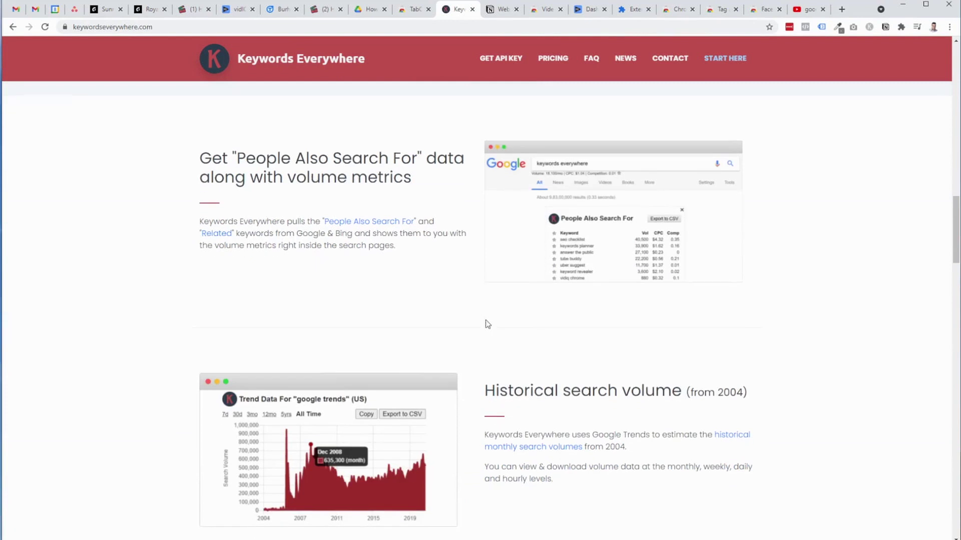
scroll(487, 325, "down", 9)
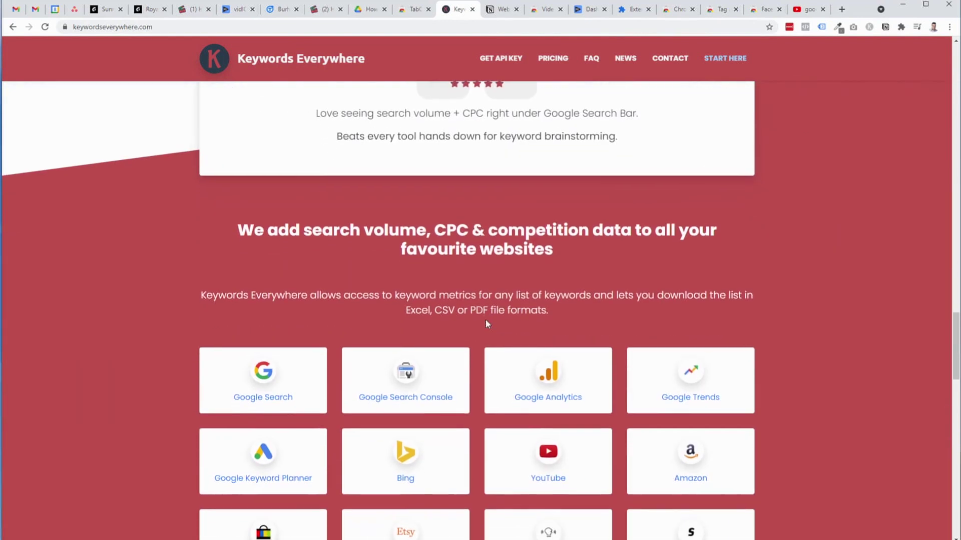
scroll(450, 290, "down", 3)
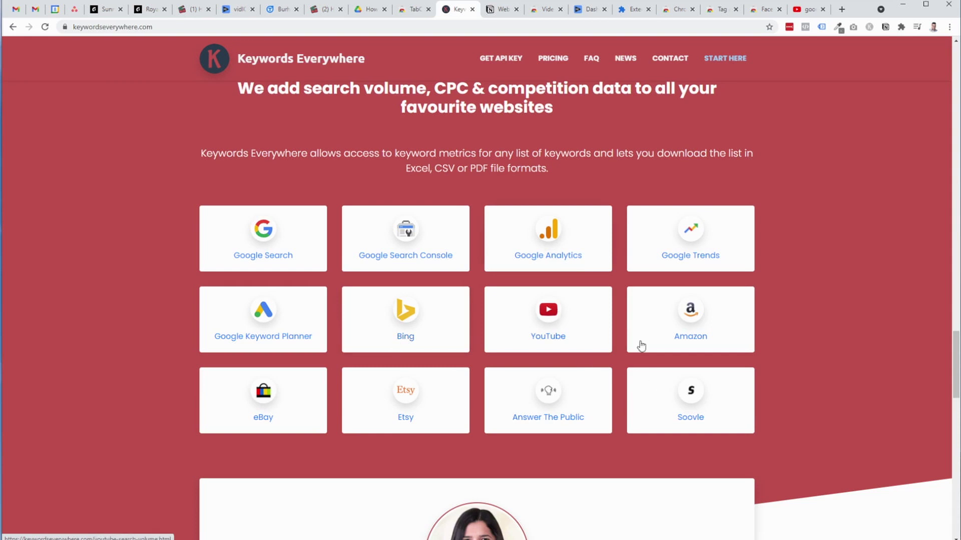
scroll(723, 354, "down", 15)
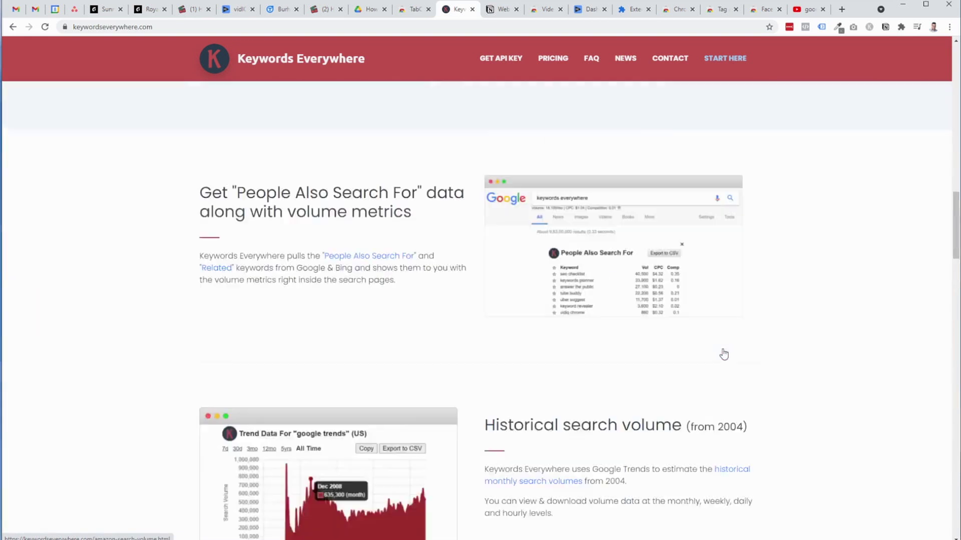
key("Home")
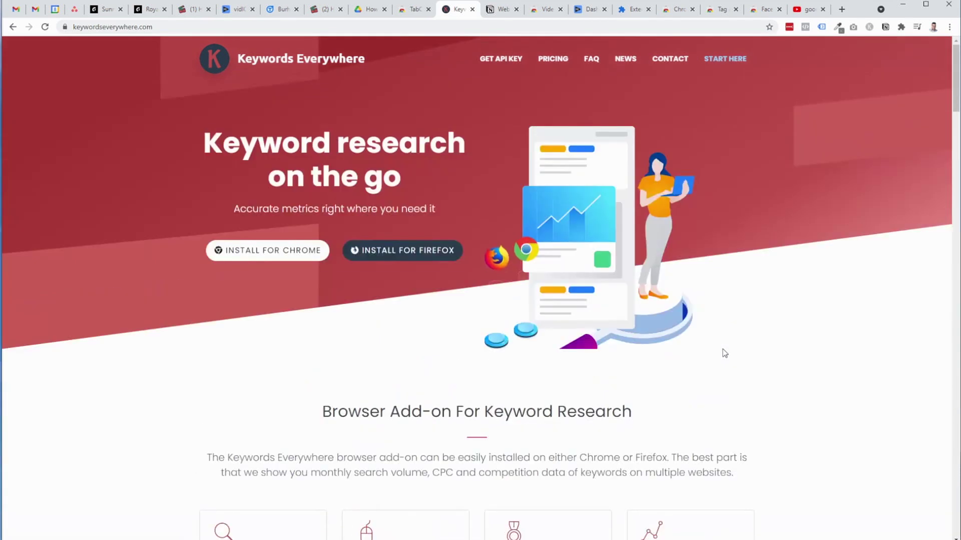
- Turn on the Keywords Everywhere extension and search Google for "chrome extensions popular" in a new tab
left_click(871, 28)
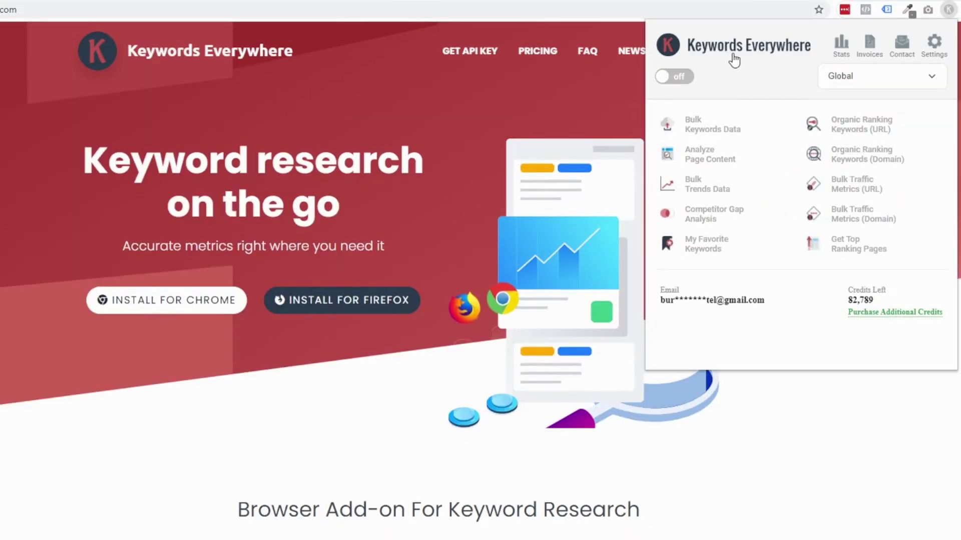
left_click(670, 78)
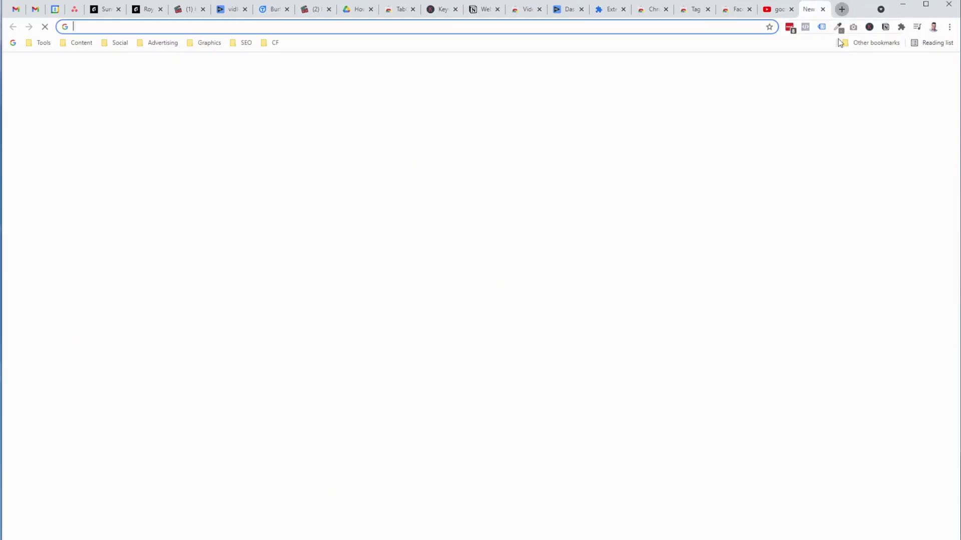
left_click(425, 215)
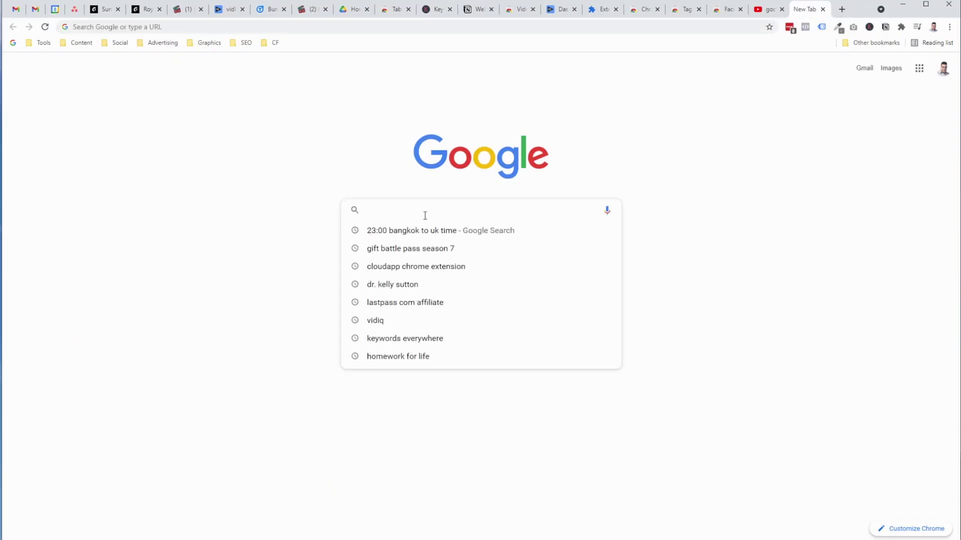
type("chrome ")
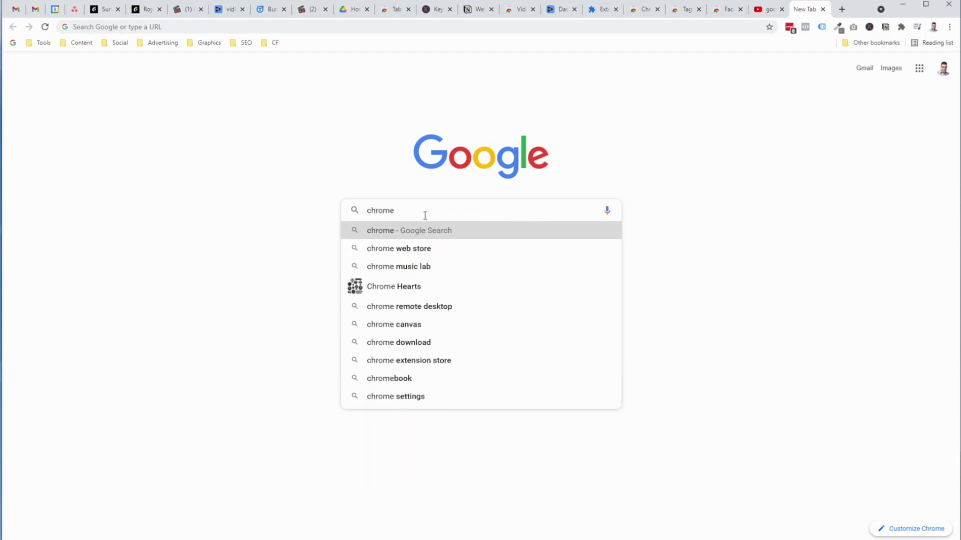
type("ex")
key("Home")
type("p")
key("End")
type("opular")
key("Return")
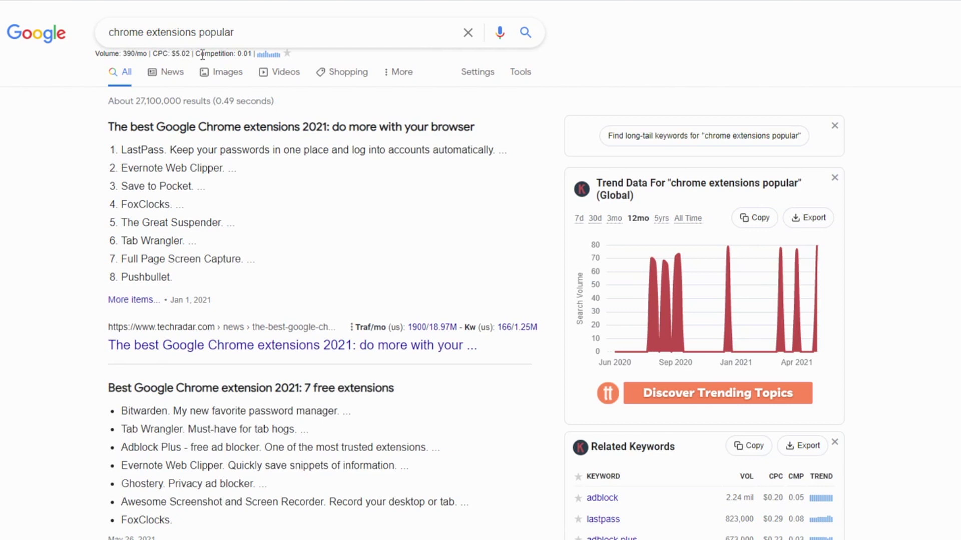
- Examine the search volume, trend chart, related keywords and People Also Search For data added to the Google results
mouse_move(272, 55)
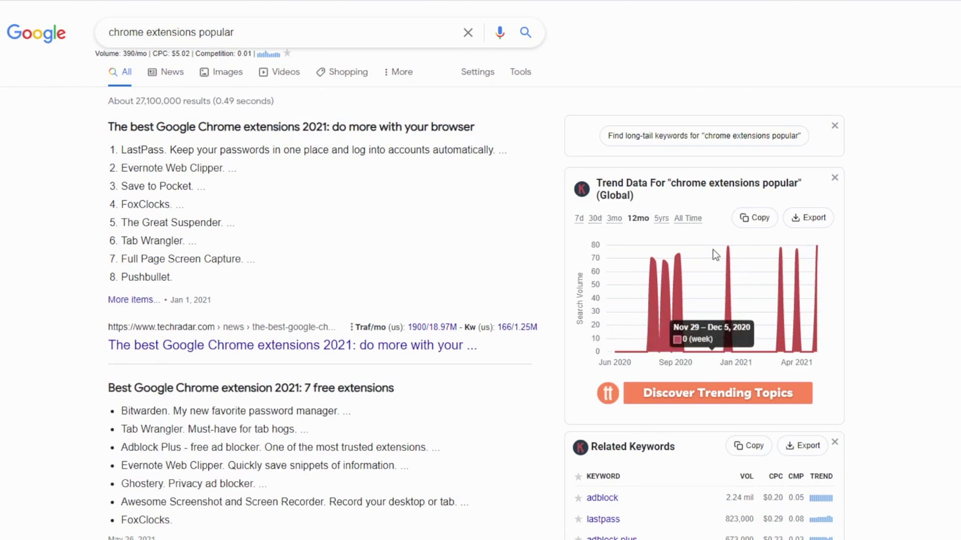
scroll(883, 284, "down", 6)
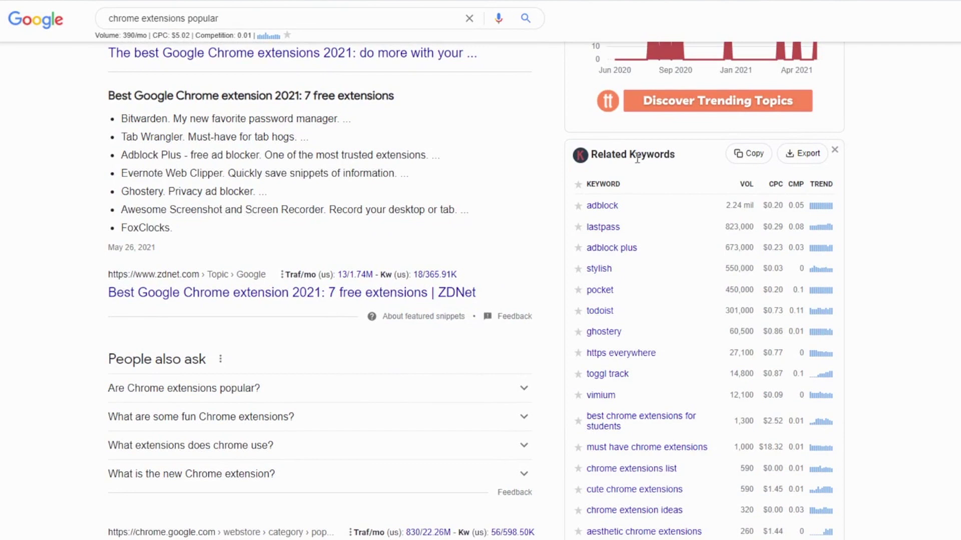
scroll(628, 367, "down", 7)
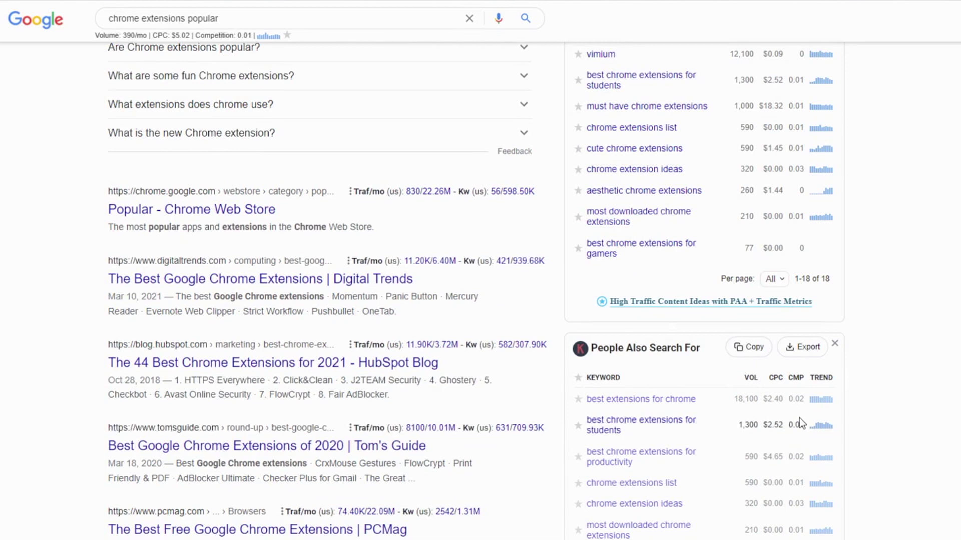
scroll(800, 418, "up", 10)
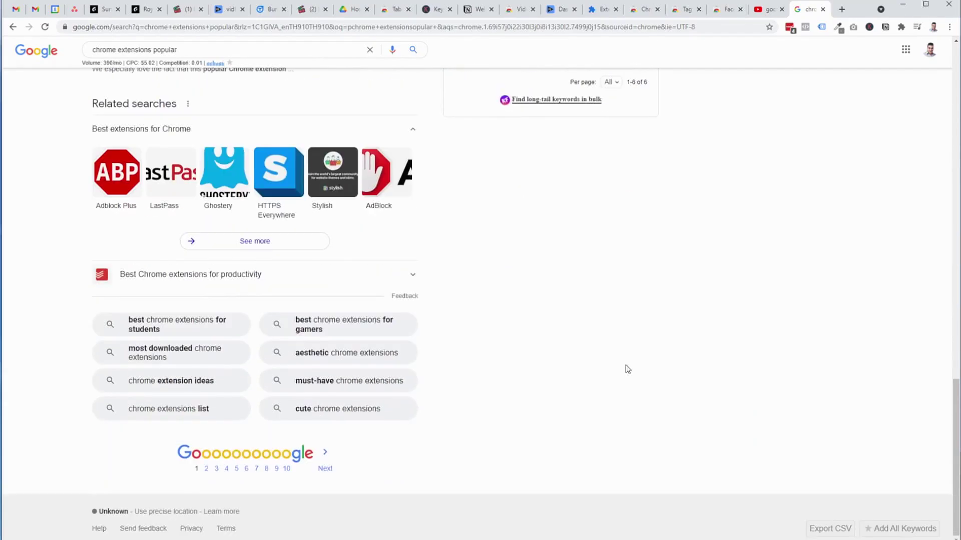
scroll(802, 428, "up", 10)
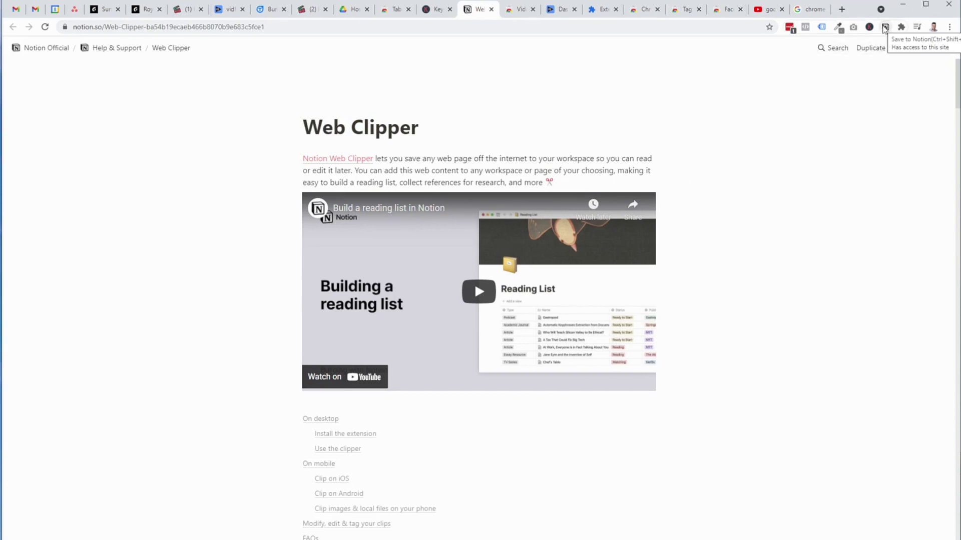
- Save the Notion Web Clipper help page to the Web Clipper database with the Save to Notion extension
left_click(903, 15)
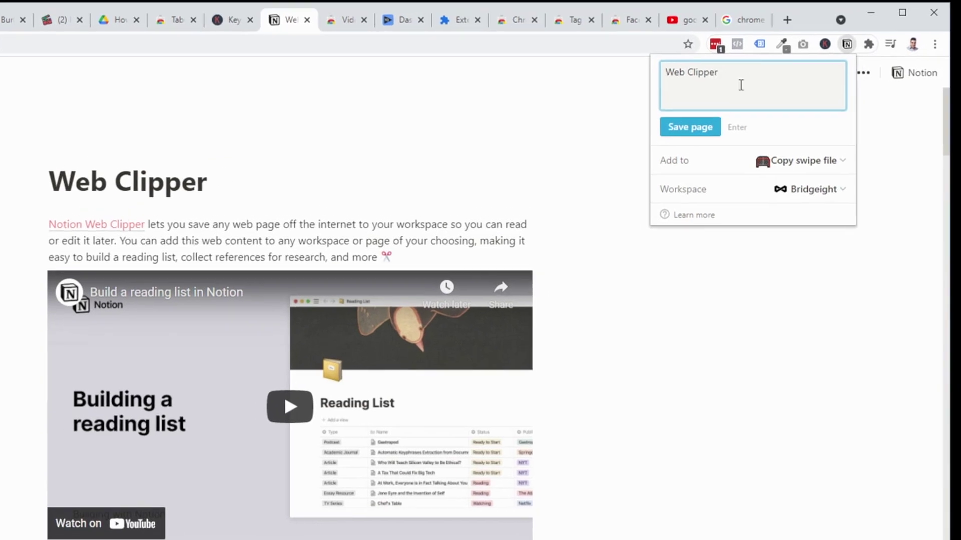
left_click_drag(673, 74, 722, 77)
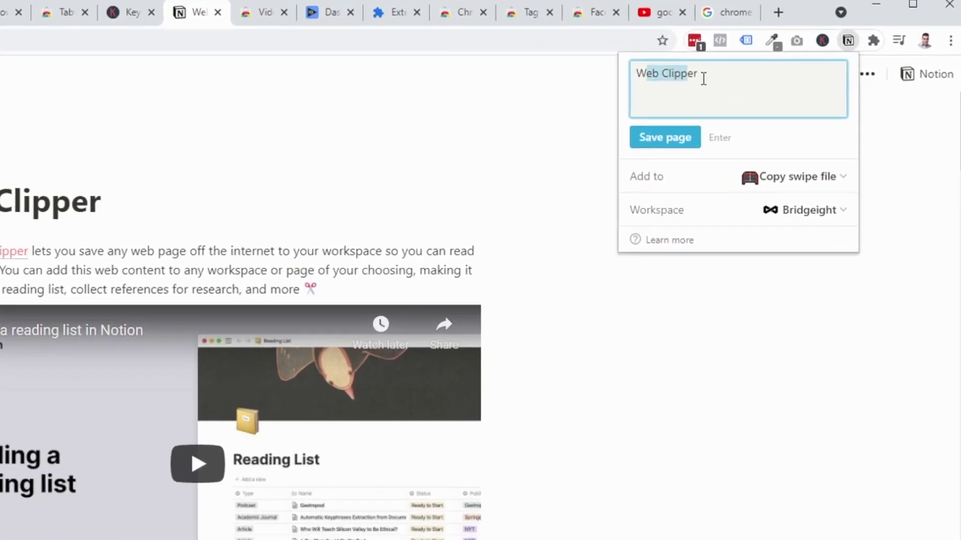
left_click(704, 78)
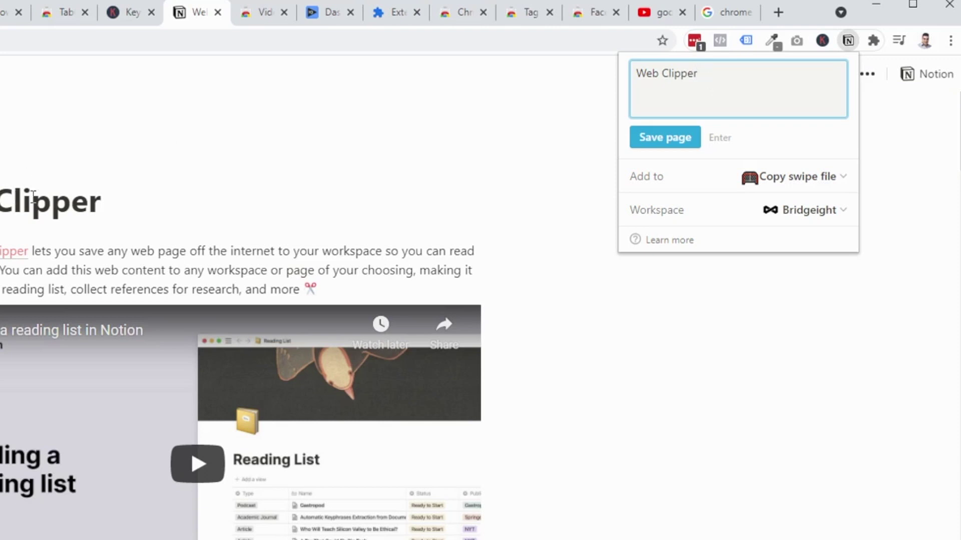
left_click(813, 177)
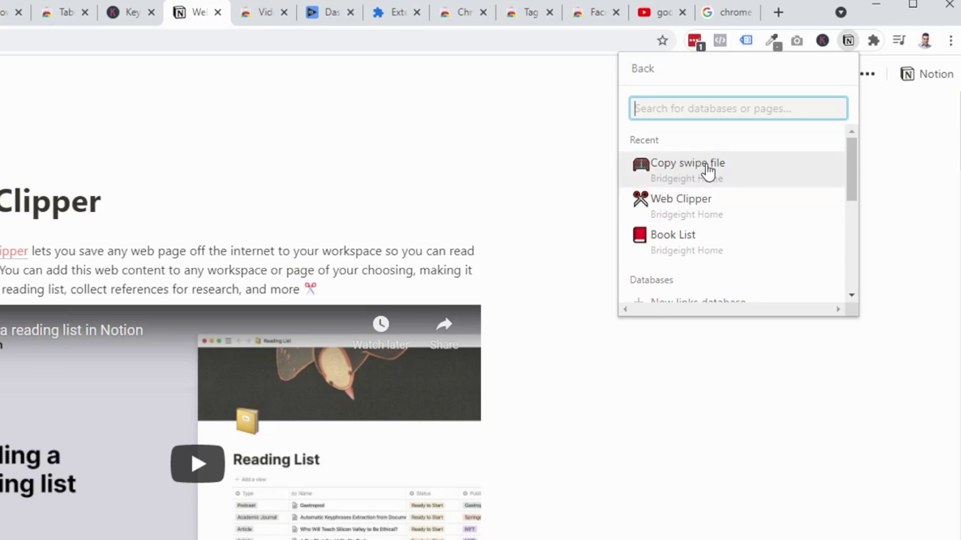
left_click(709, 208)
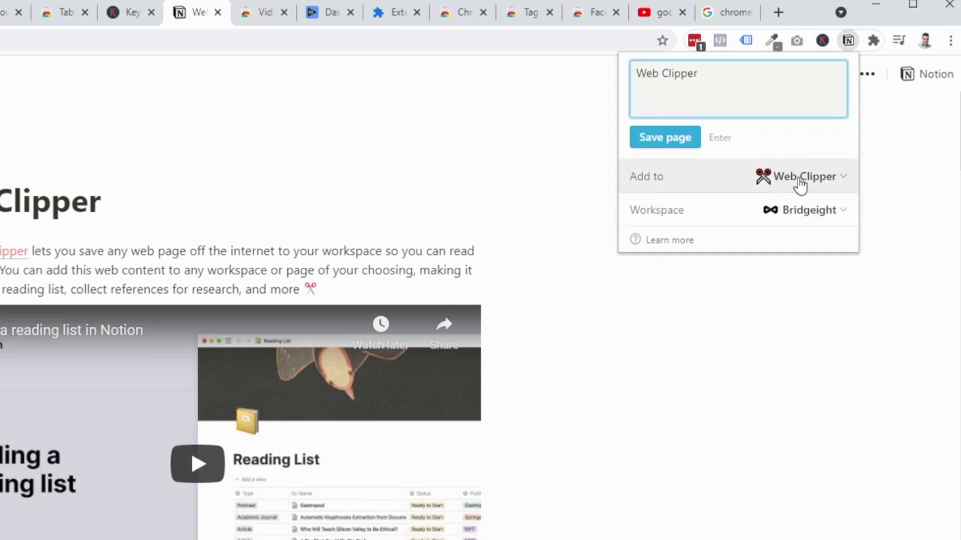
left_click(663, 142)
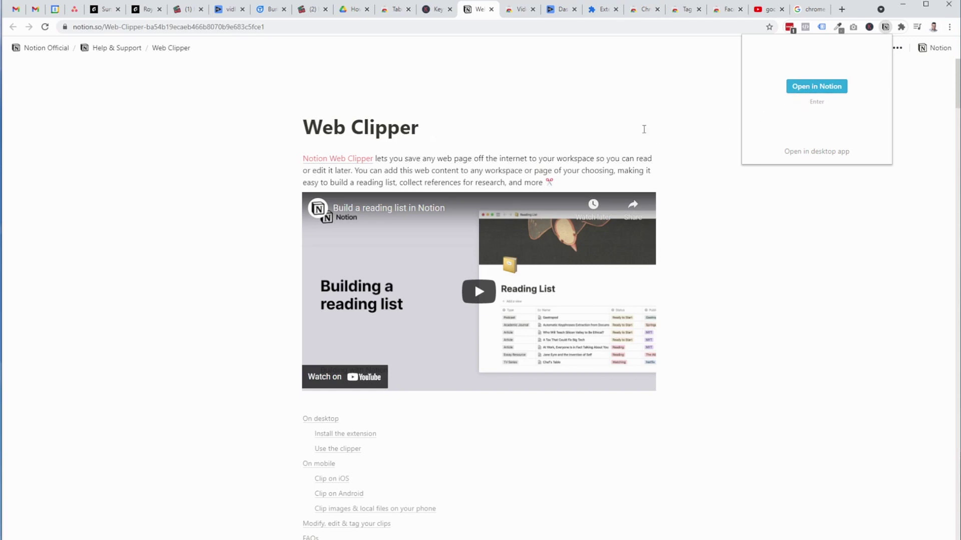
left_click(568, 135)
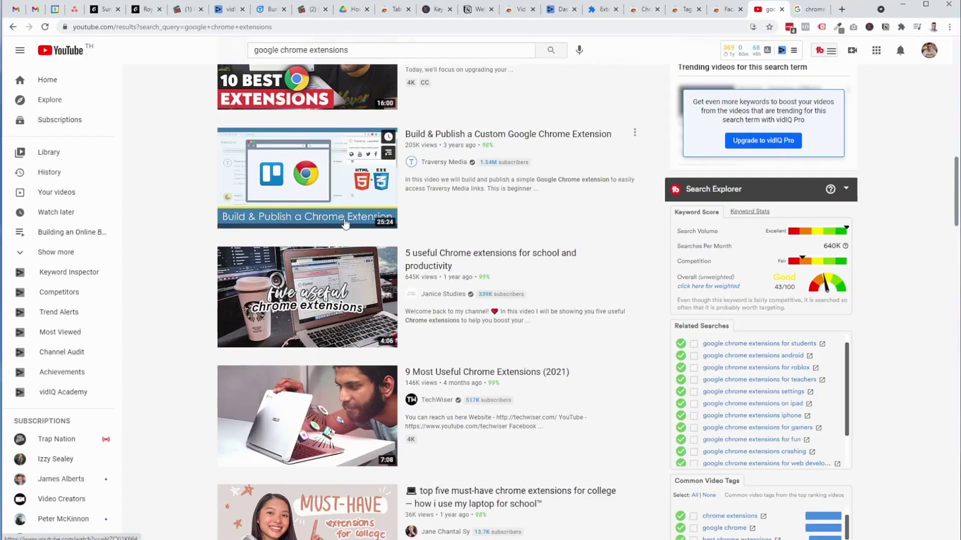
- Open the YouTube result "Ditch Google Chrome for Microsoft Edge...?" and show its built-in playback speed options
scroll(312, 213, "down", 10)
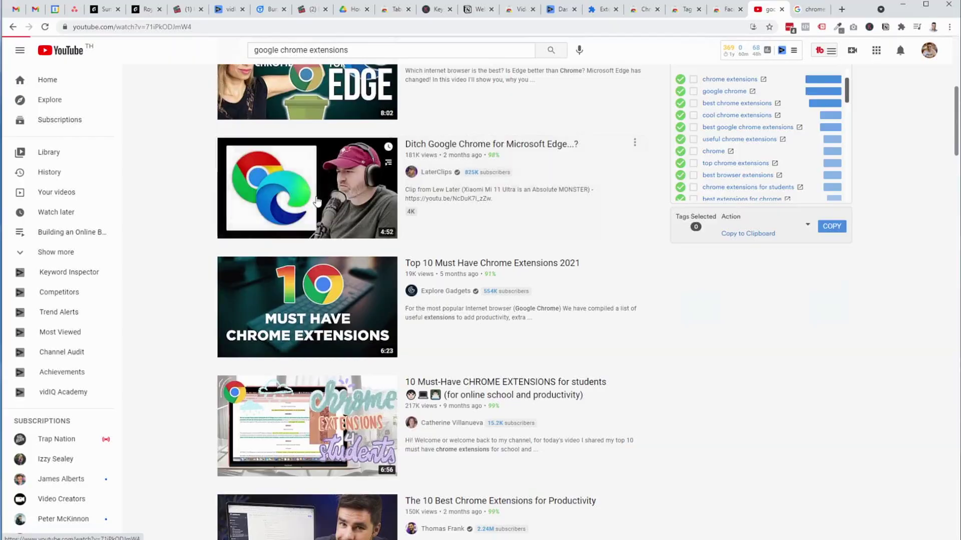
left_click(313, 213)
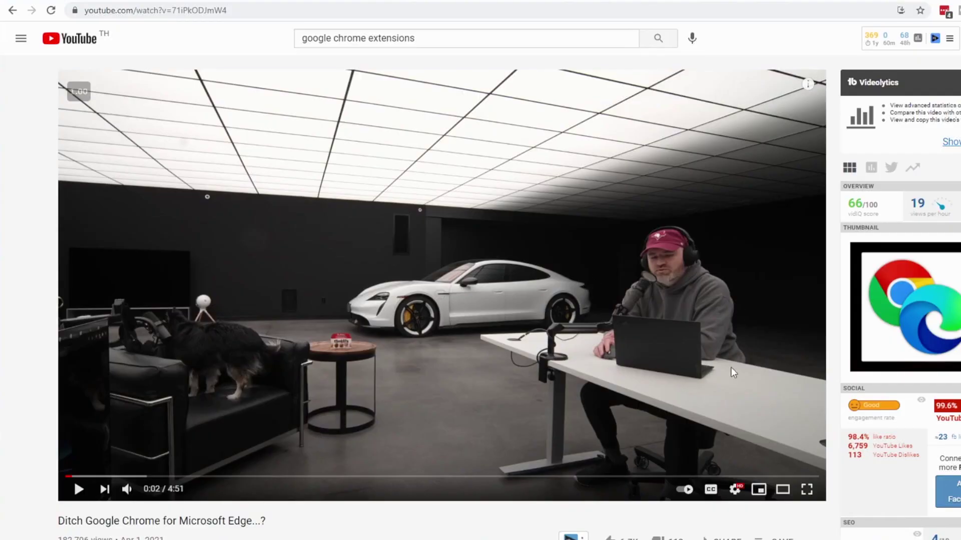
left_click(735, 489)
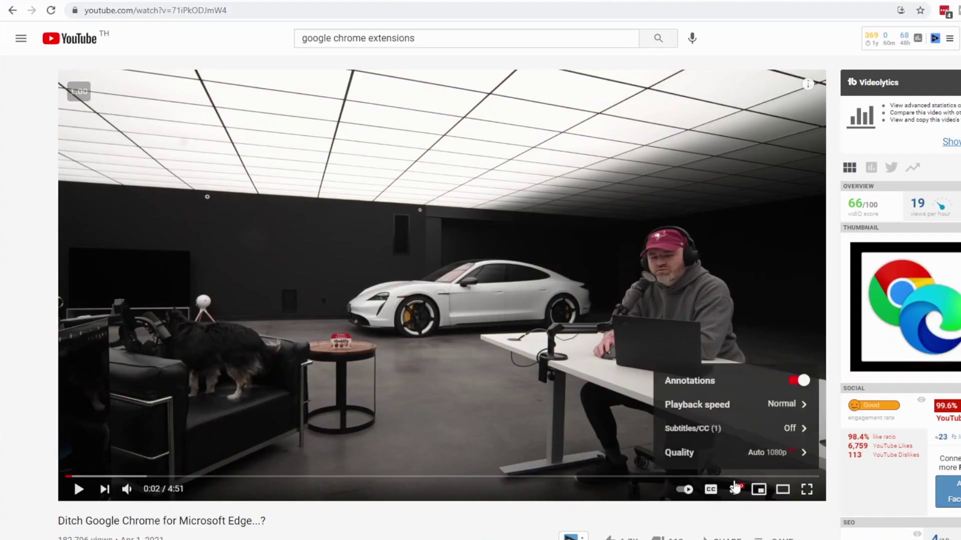
left_click(788, 415)
scroll(724, 355, "down", 3)
scroll(724, 365, "down", 4)
scroll(723, 361, "up", 8)
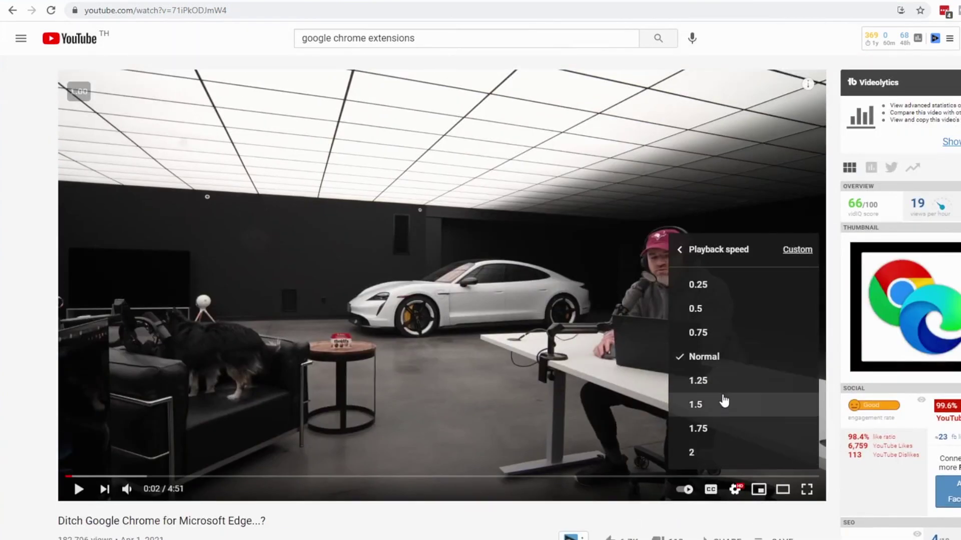
- Raise the video's playback speed to 1.50 with the speed controller overlaid on the video
mouse_move(84, 91)
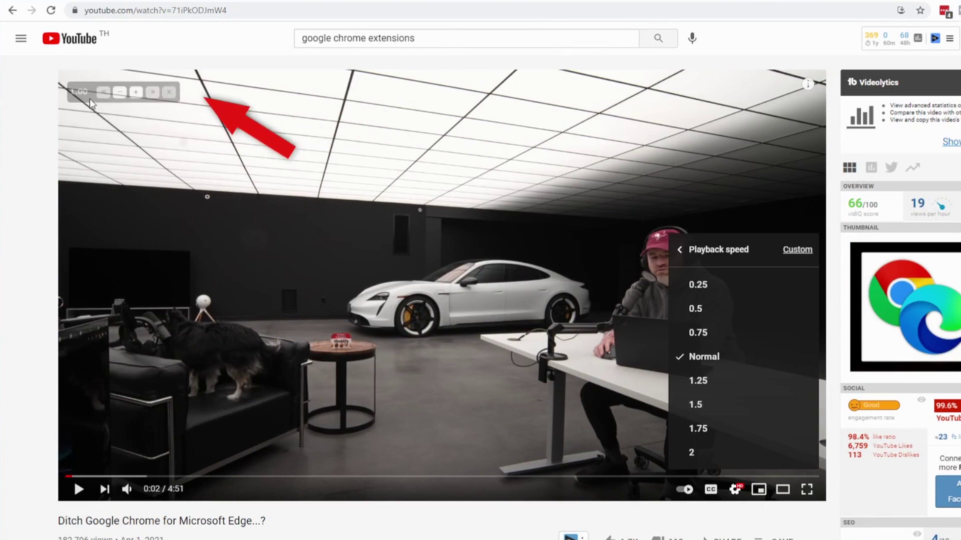
left_click(135, 92)
left_click(135, 92)
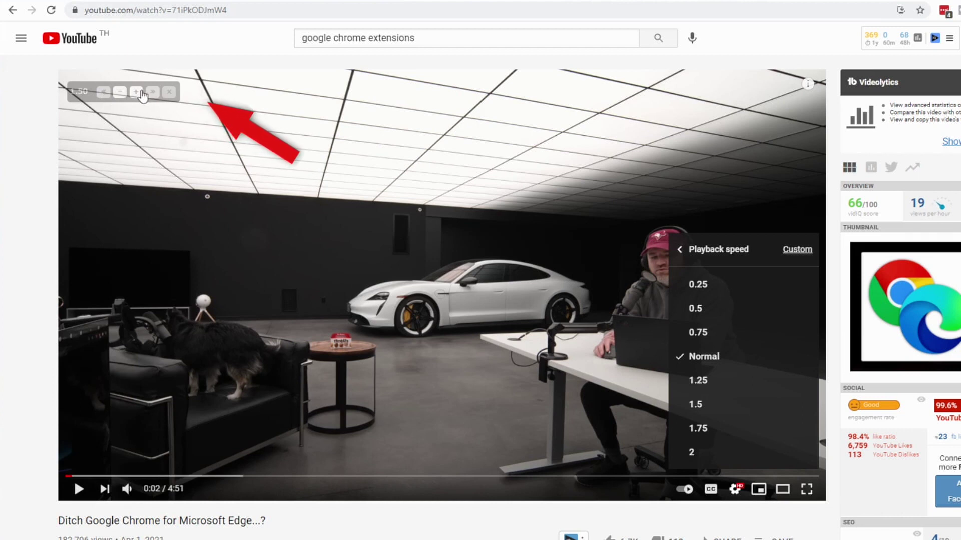
- Lower the video's playback speed to 1.00 with the overlaid speed controller
left_click(120, 92)
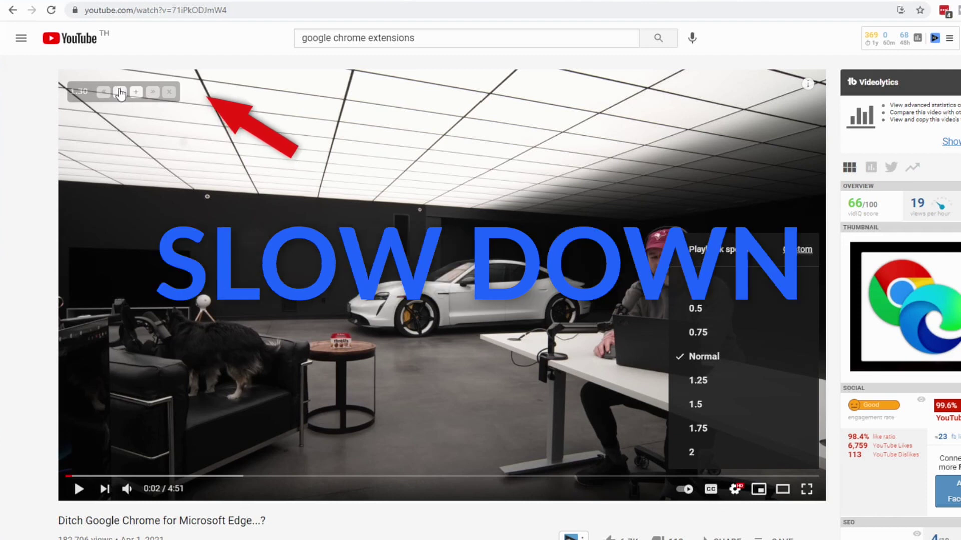
left_click(120, 93)
left_click(120, 93)
left_click(120, 93)
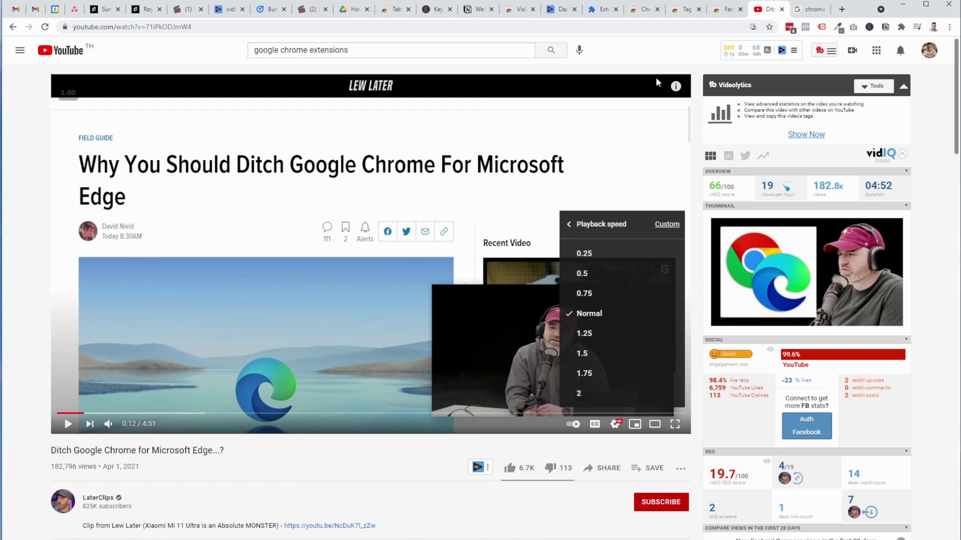
left_click(655, 61)
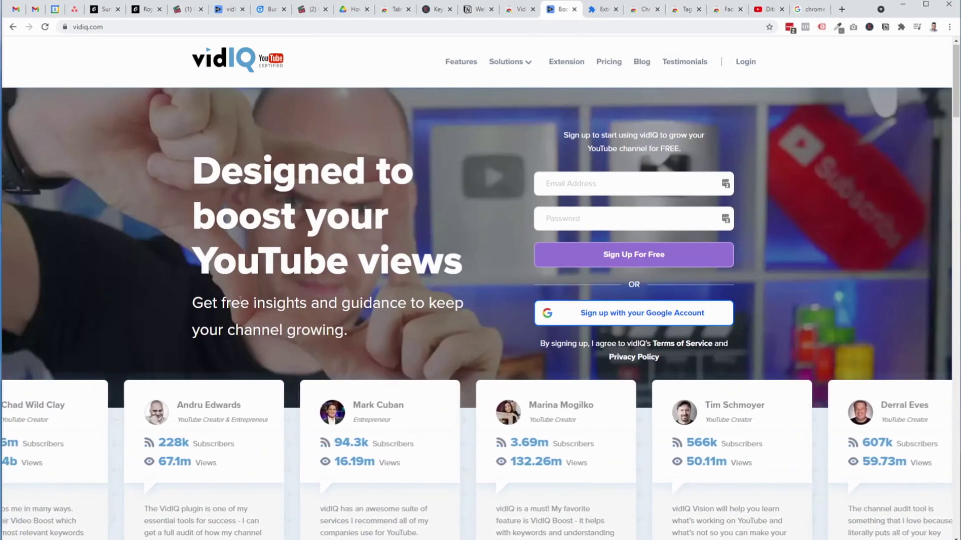
- Review the vidIQ homepage, from its free insights tagline to the section on maximizing organic reach
left_click_drag(246, 299, 353, 299)
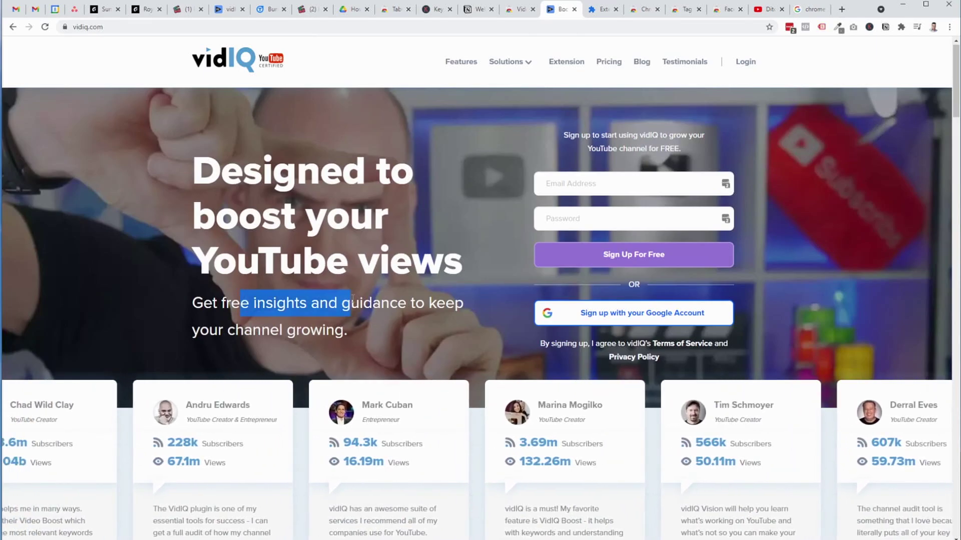
scroll(476, 314, "down", 7)
scroll(476, 314, "down", 10)
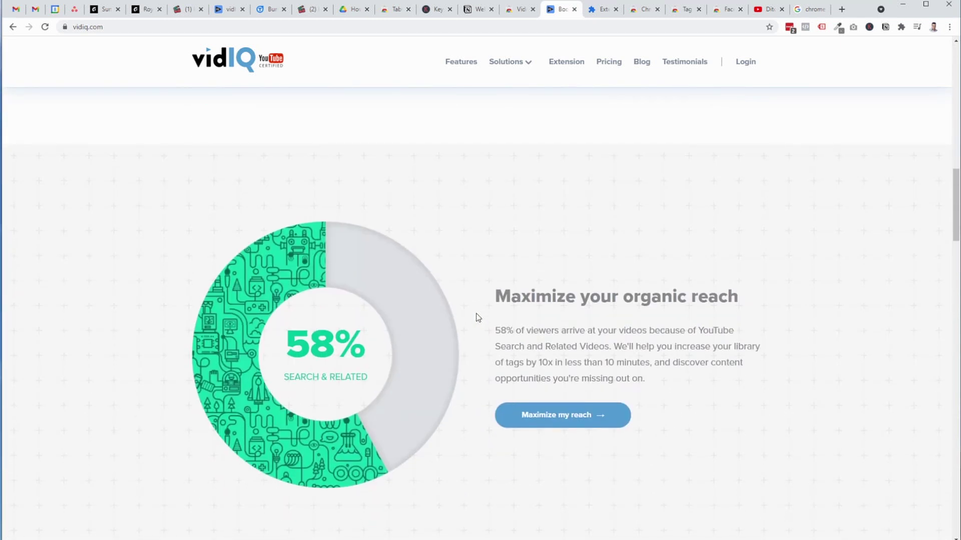
- Leave the vidIQ homepage for the open YouTube video and inspect vidIQ's overview metrics and thumbnail beside it
scroll(476, 313, "down", 15)
key("Home")
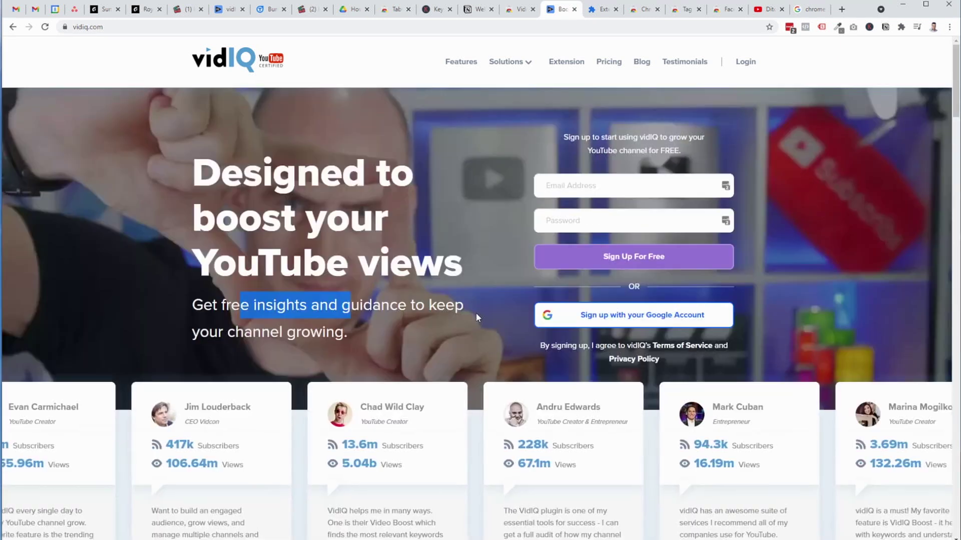
left_click(767, 9)
left_click(741, 49)
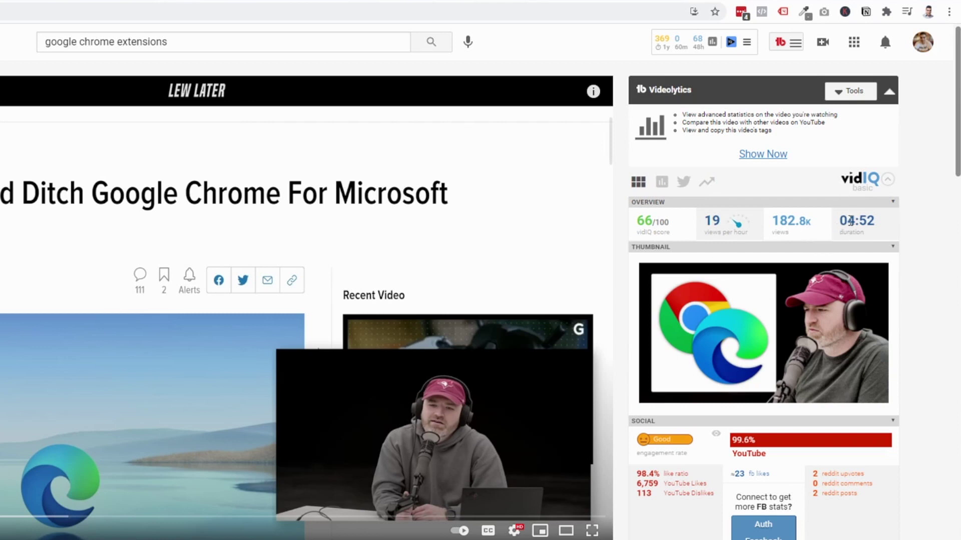
mouse_move(749, 225)
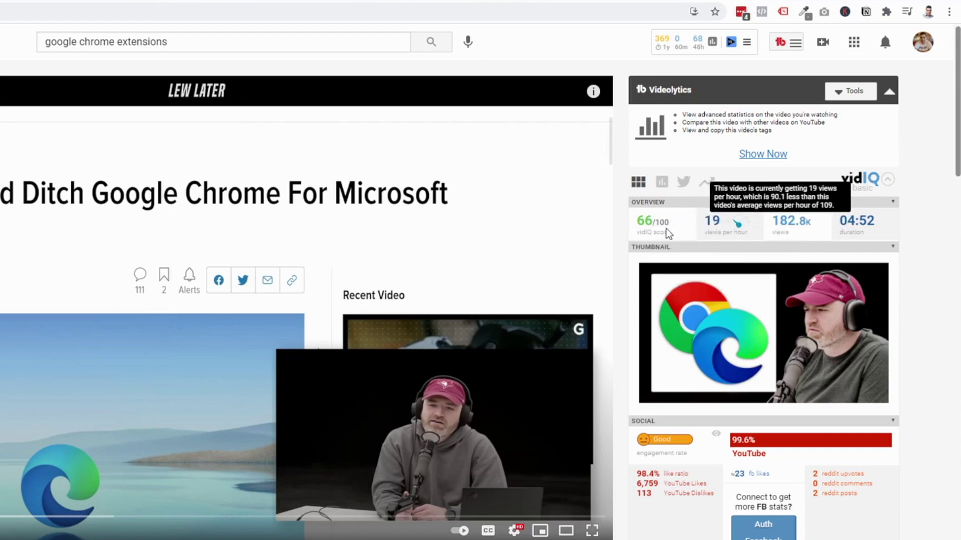
mouse_move(699, 352)
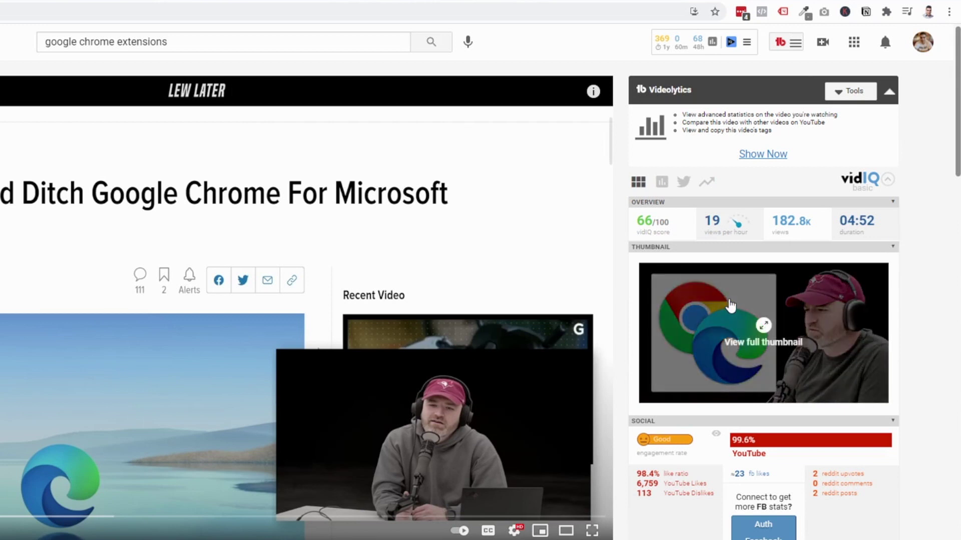
- Examine vidIQ's social, SEO, optimization checklist, channel and tag sections for the video, and return to the overview
scroll(909, 354, "down", 4)
mouse_move(711, 280)
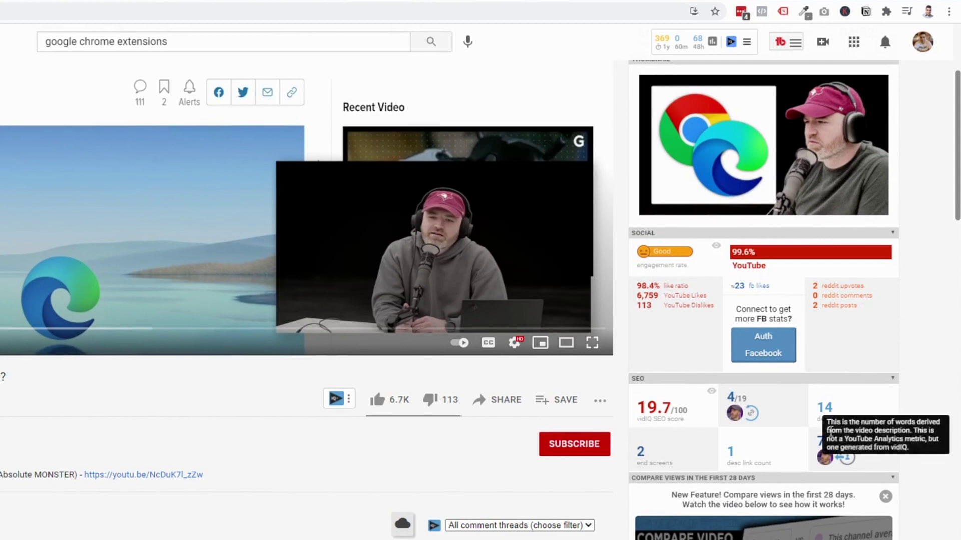
scroll(882, 456, "down", 8)
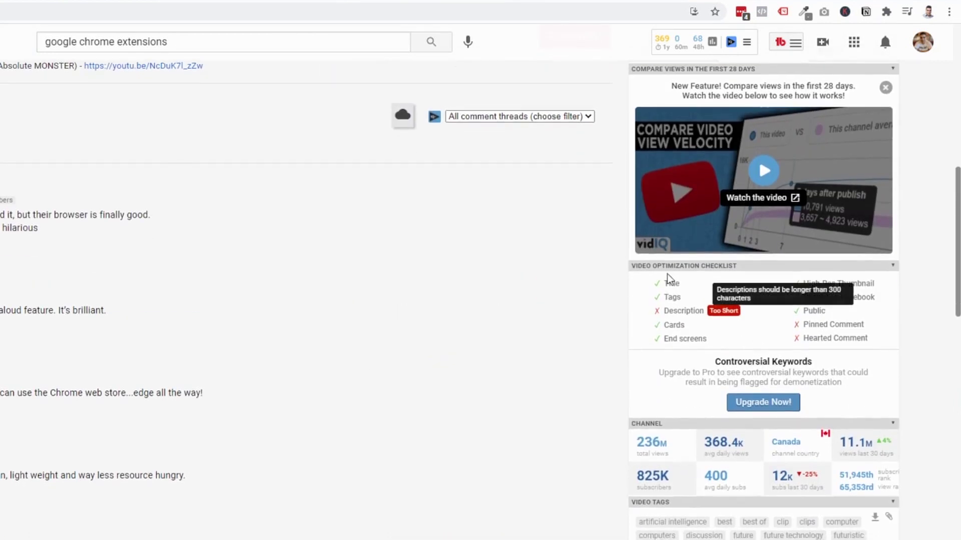
scroll(868, 352, "down", 4)
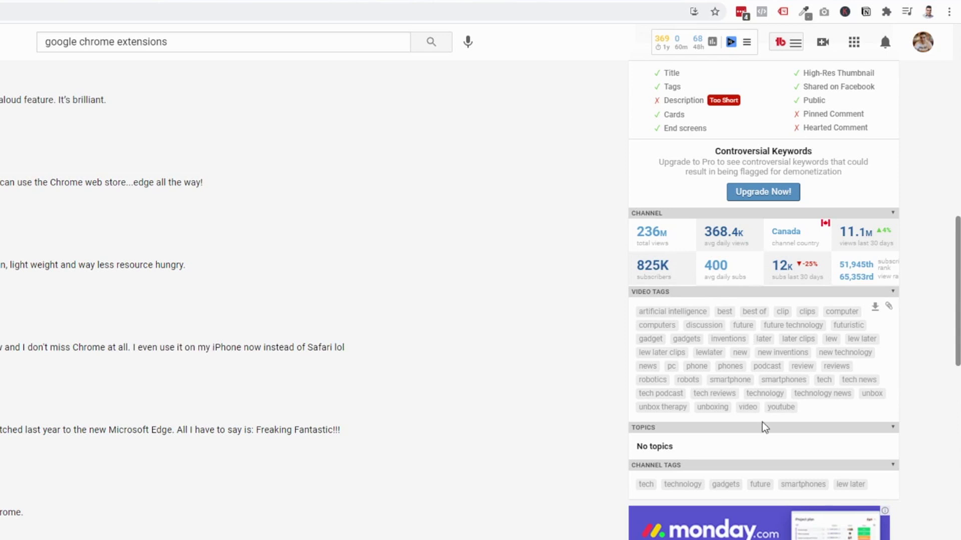
scroll(750, 396, "down", 3)
scroll(817, 358, "up", 15)
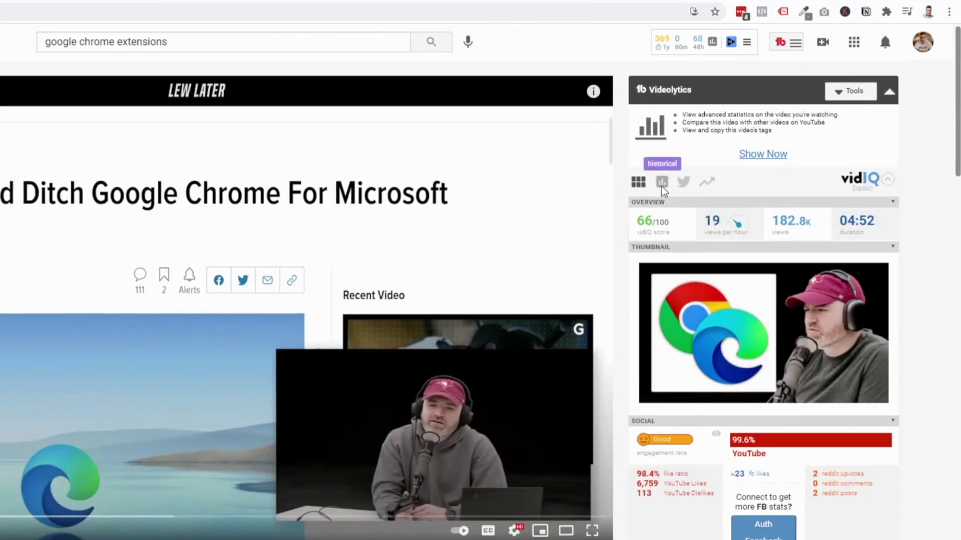
- View vidIQ's historical, Twitter and trending sections for the video, ending back on the overview section
left_click(662, 182)
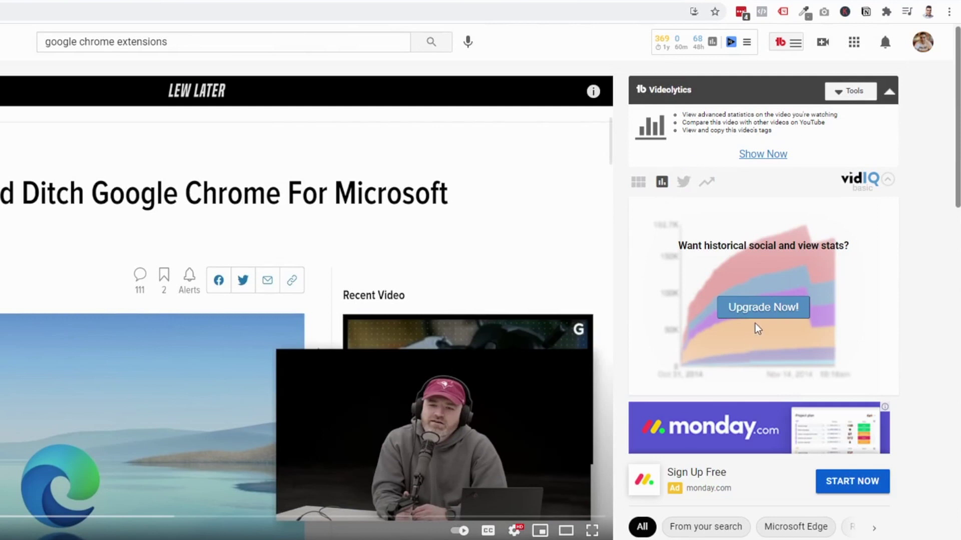
left_click(690, 183)
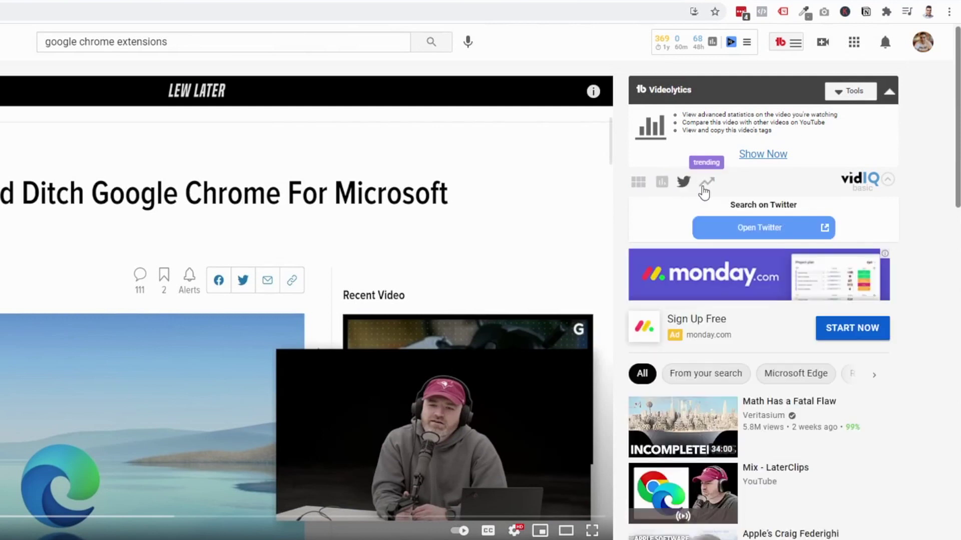
left_click(704, 190)
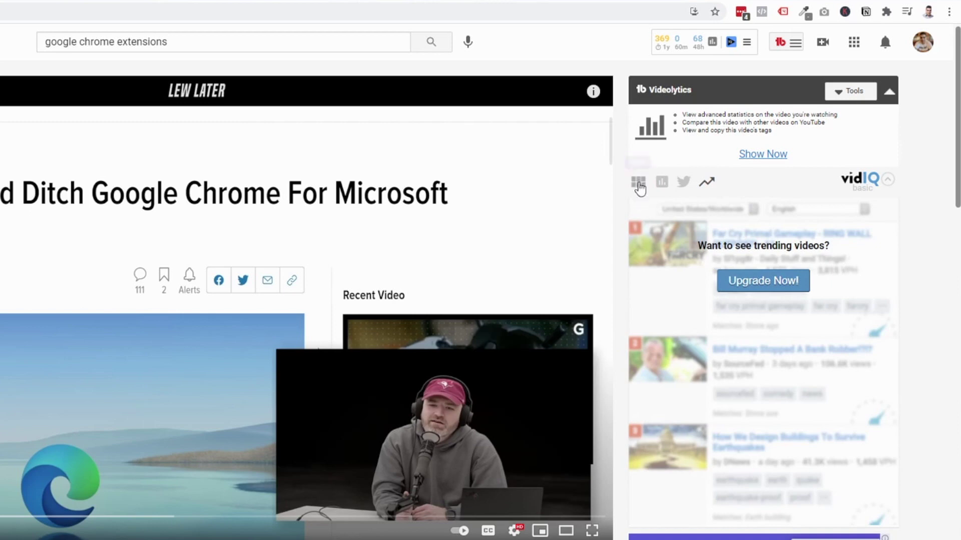
left_click(639, 185)
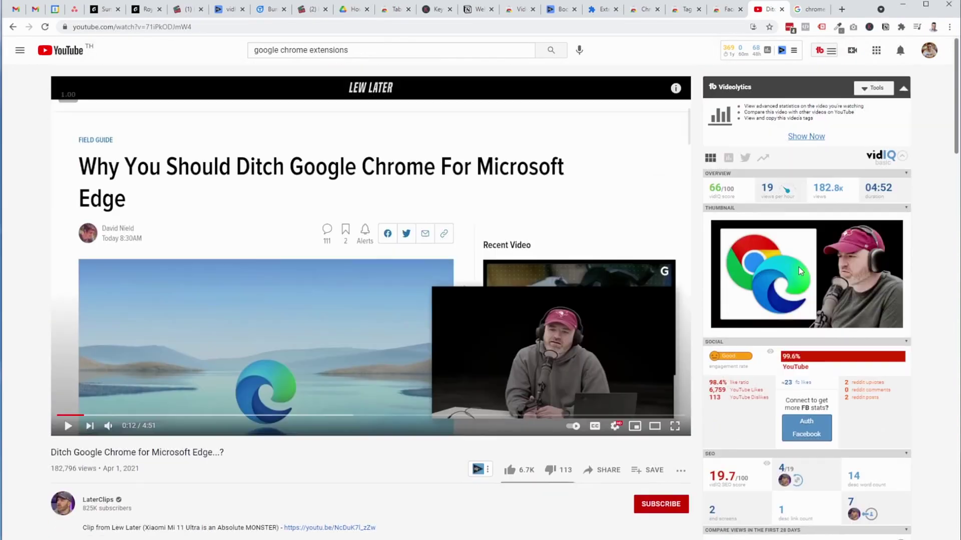
mouse_move(800, 271)
- Return to the YouTube results for "google chrome extensions" and examine the keyword scores and related opportunities beside them
left_click(13, 28)
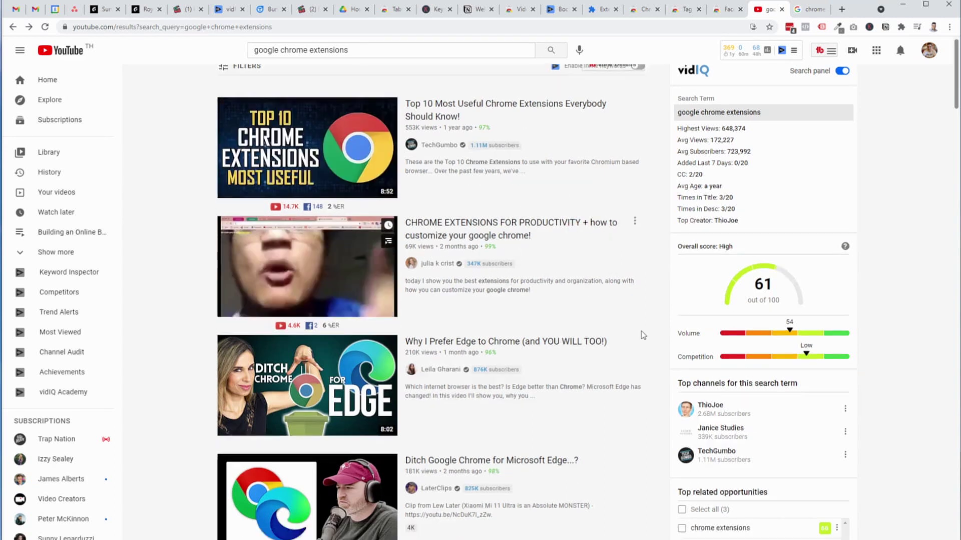
scroll(576, 306, "down", 6)
scroll(642, 336, "down", 6)
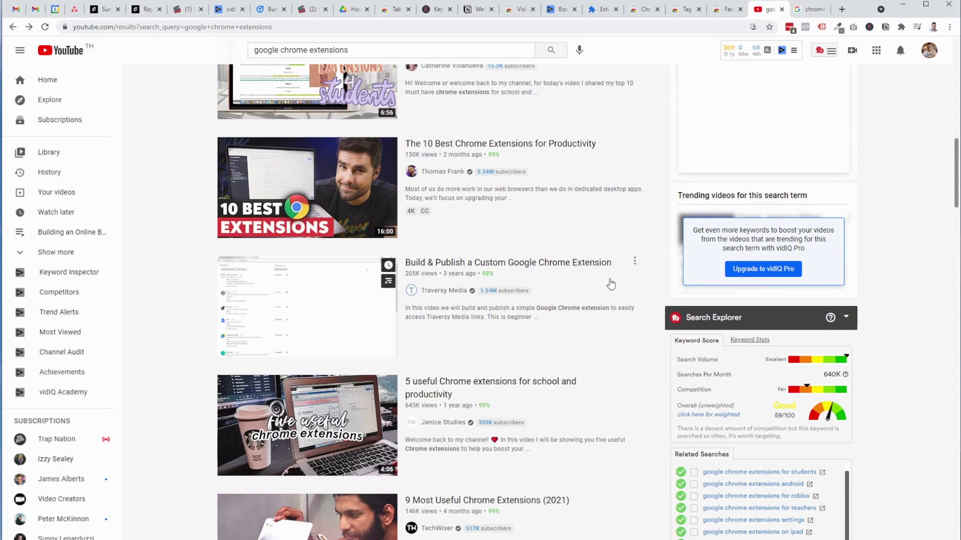
scroll(610, 284, "up", 10)
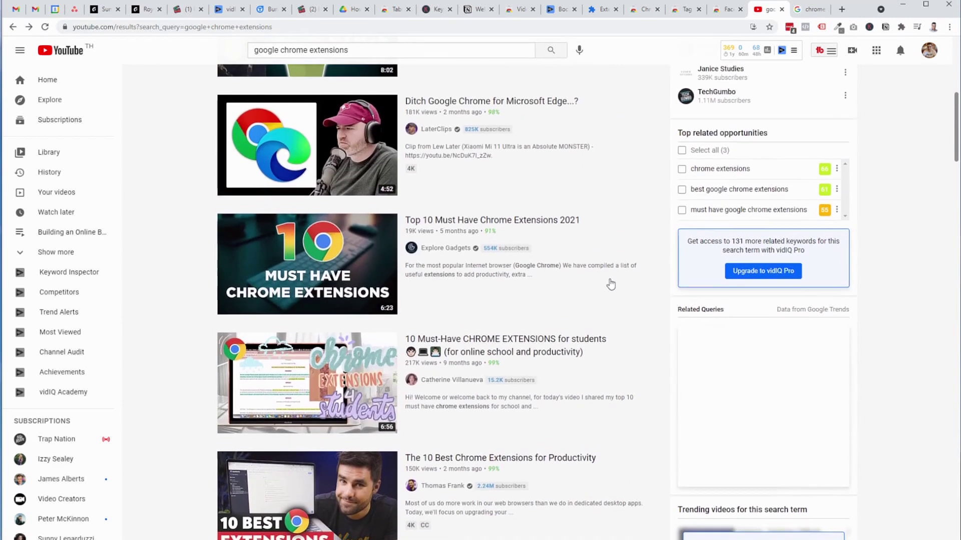
scroll(610, 284, "up", 3)
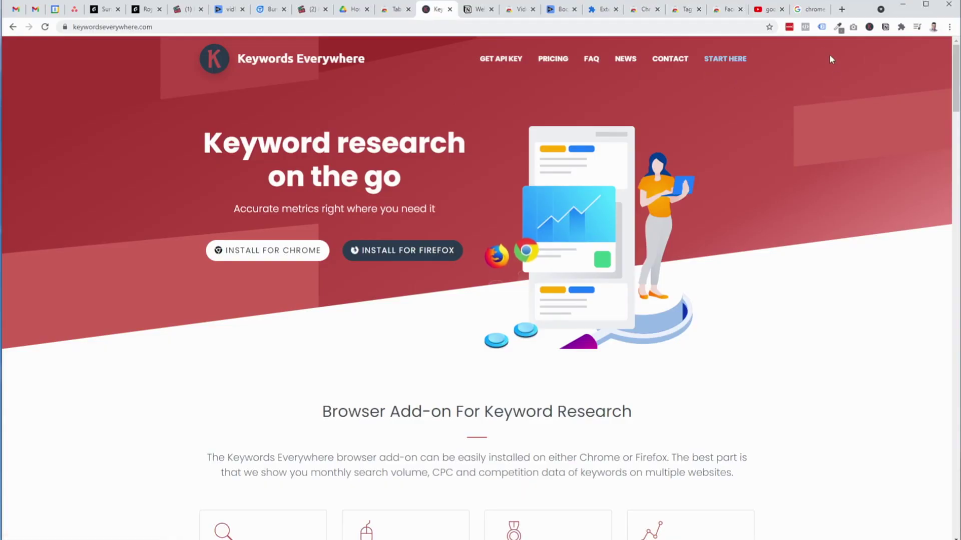
- Run Tag Assistant Legacy on the Keywords Everywhere homepage, reload the page, and inspect the analyzed tags
left_click(822, 28)
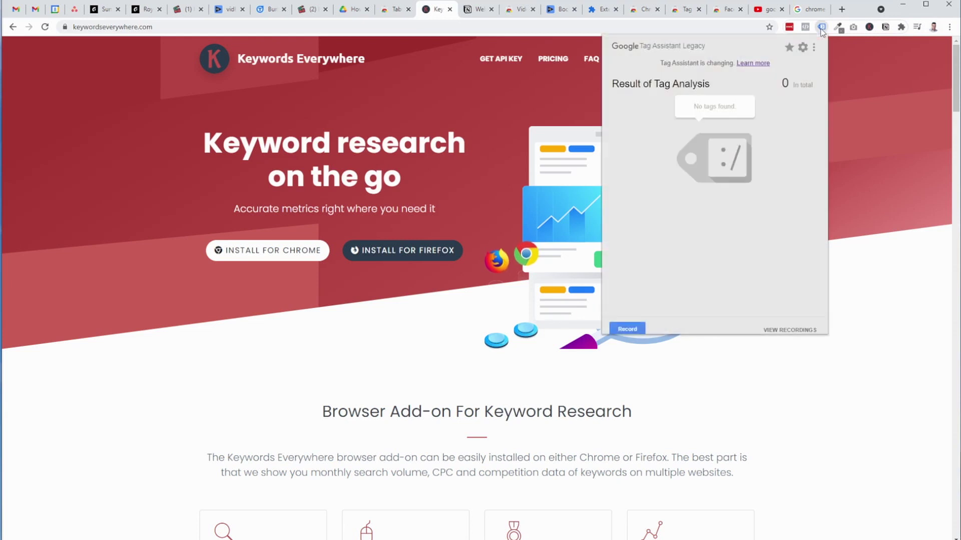
left_click(45, 27)
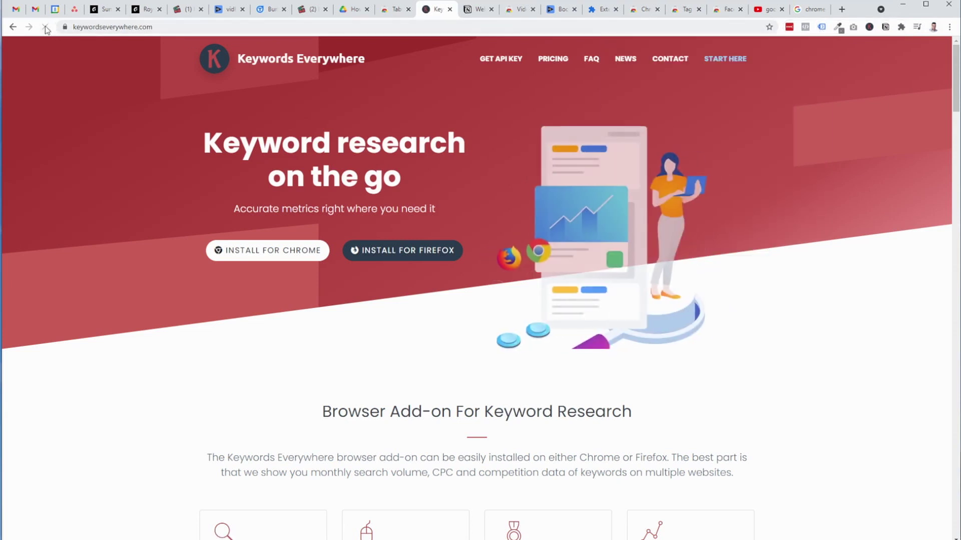
left_click(822, 28)
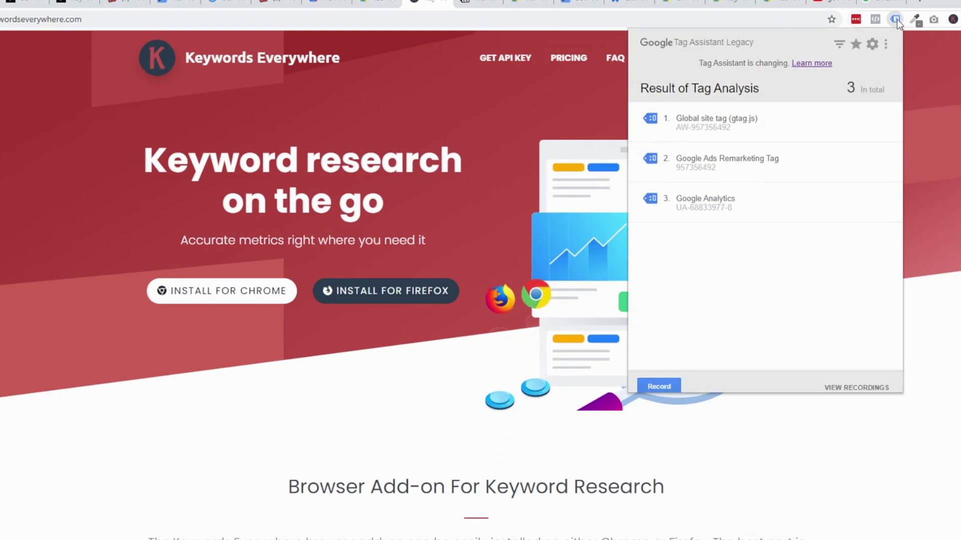
mouse_move(685, 125)
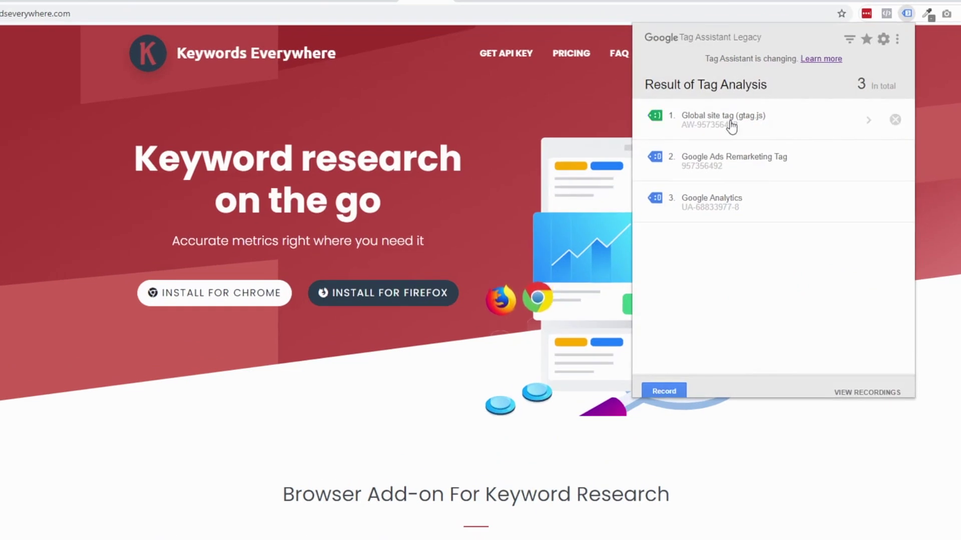
mouse_move(734, 167)
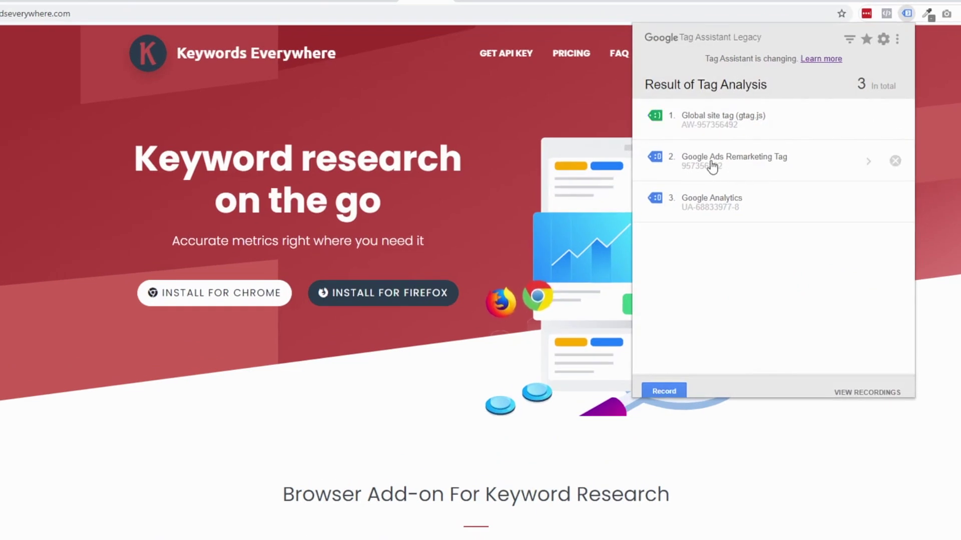
mouse_move(701, 206)
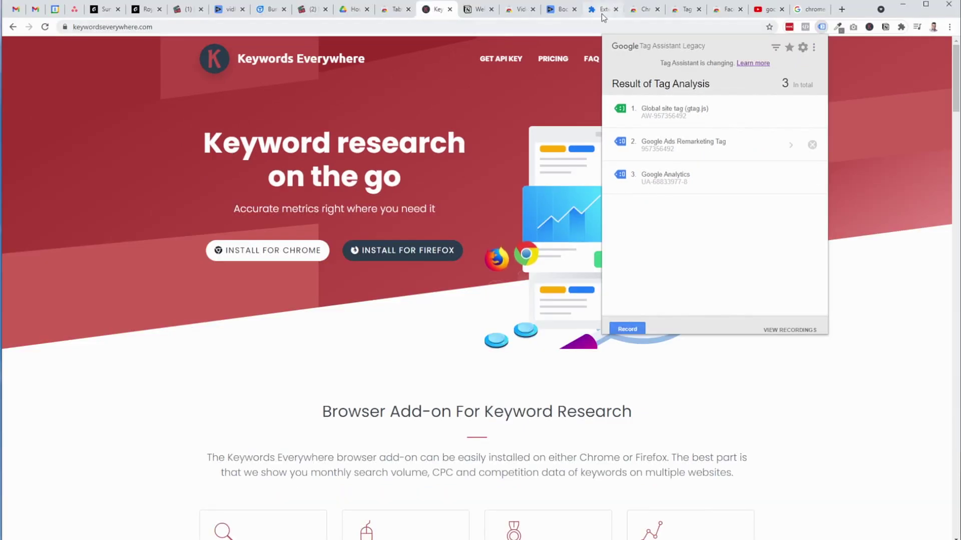
- Show the Chrome Web Store page for Tag Assistant Legacy (by Google) and highlight the extension's name
left_click(601, 13)
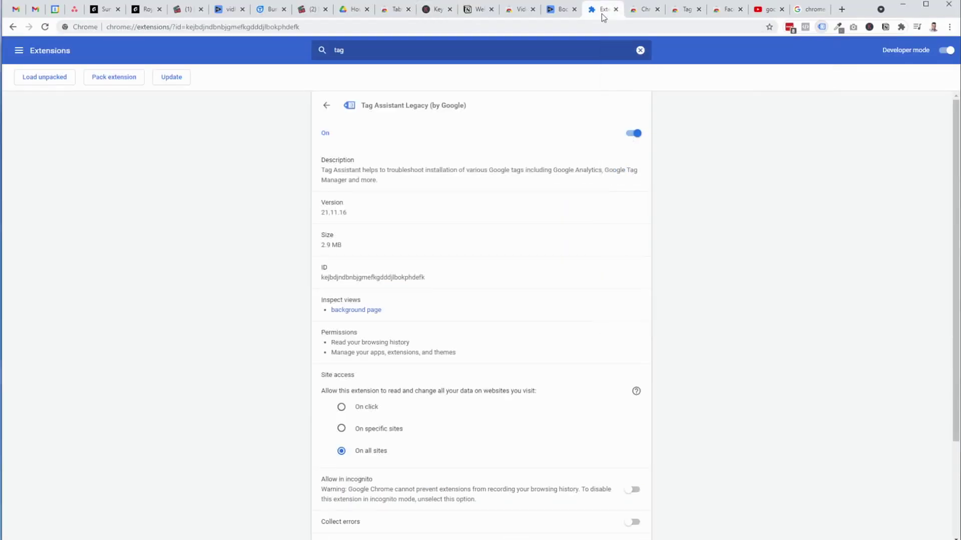
left_click(646, 10)
left_click(693, 10)
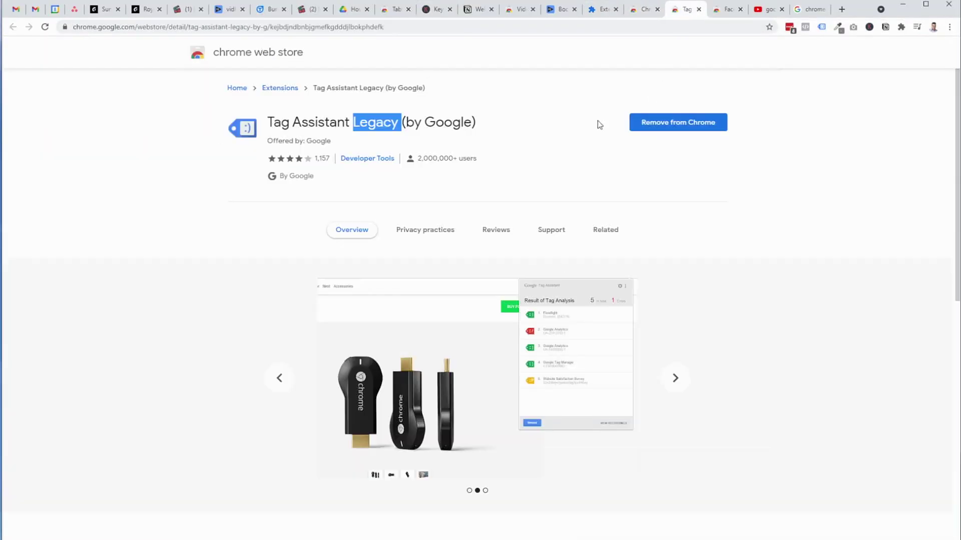
left_click(334, 128)
left_click_drag(311, 125, 443, 124)
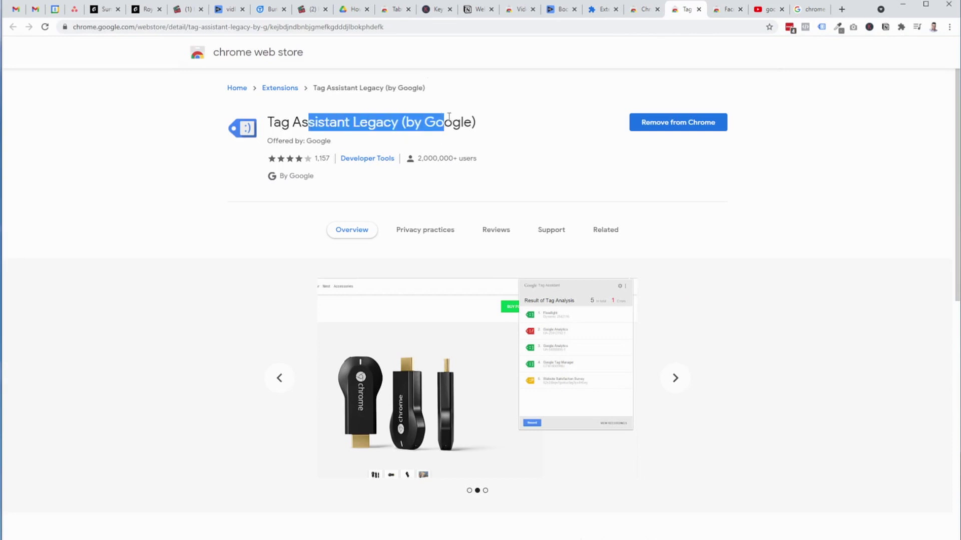
- Show the Chrome Web Store page for Facebook Pixel Helper, highlight its name and view its sample screenshots
left_click(719, 11)
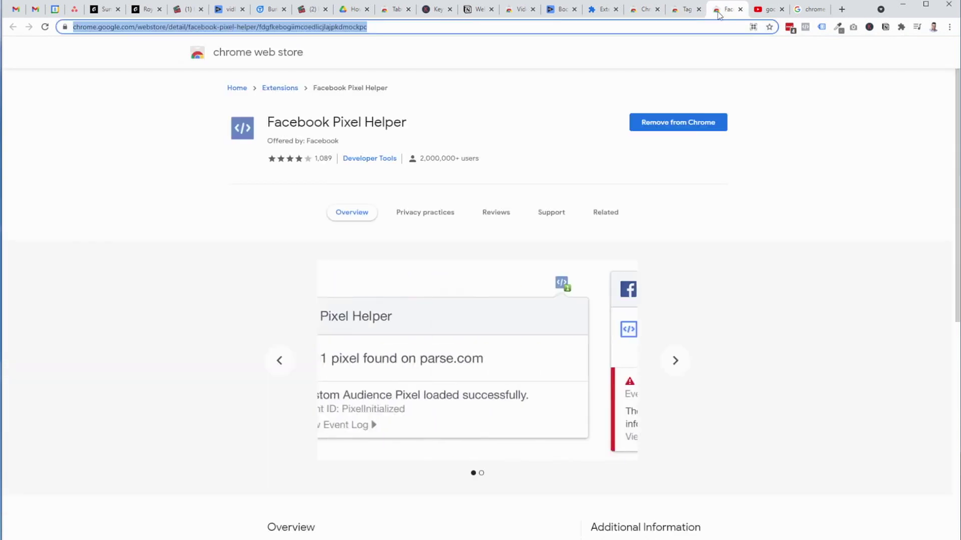
left_click(531, 108)
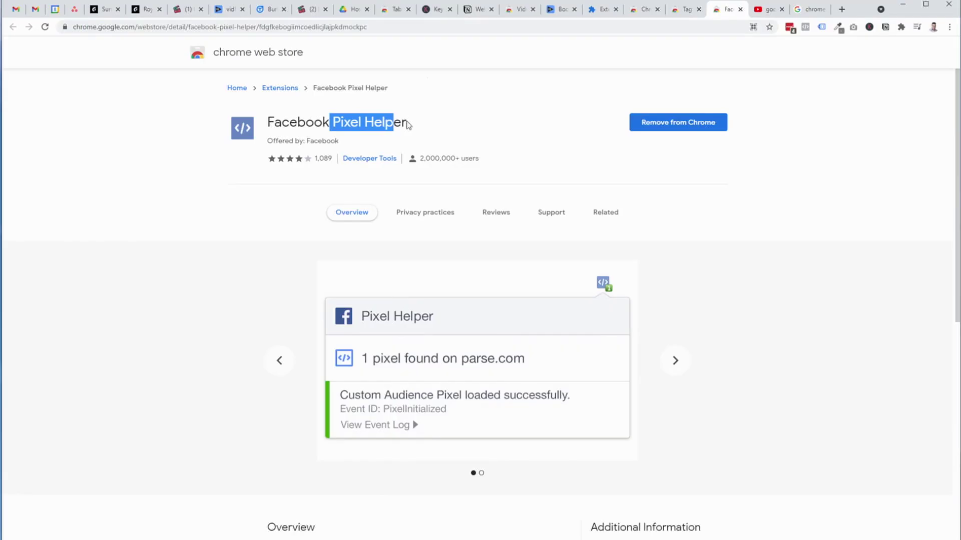
left_click(423, 129)
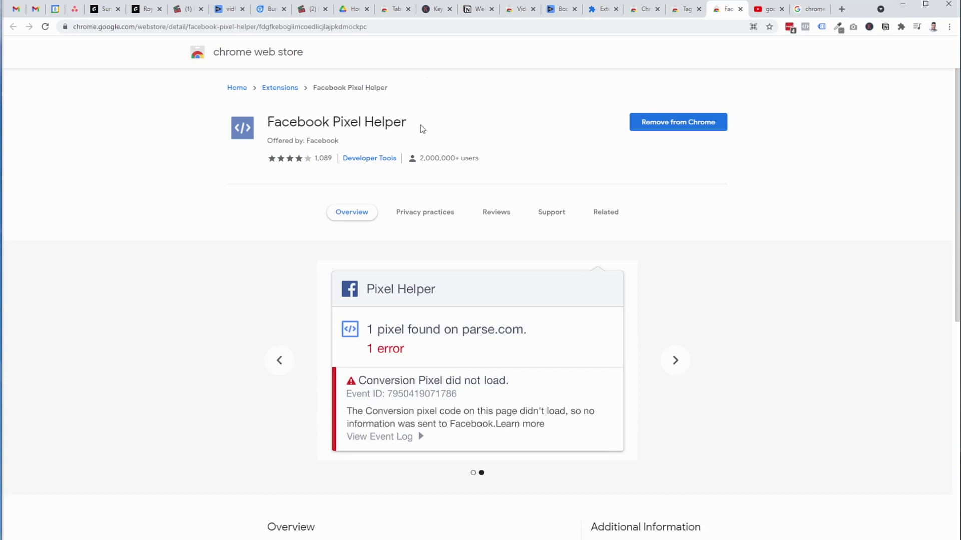
left_click_drag(296, 125, 392, 124)
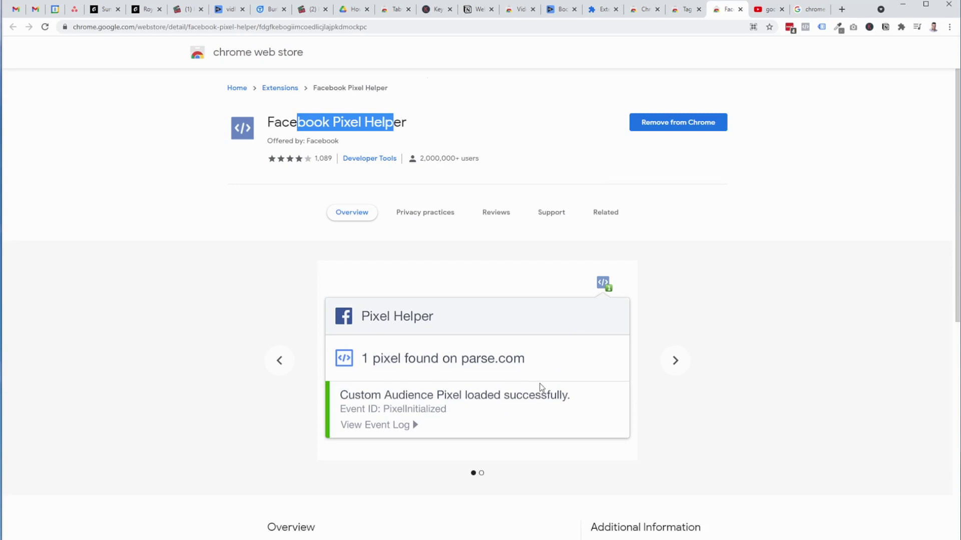
scroll(569, 386, "down", 1)
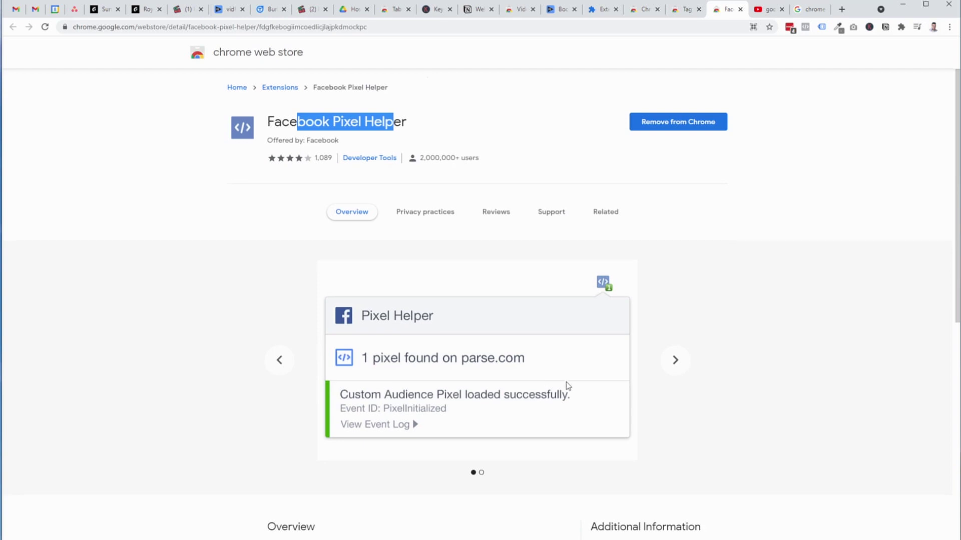
scroll(569, 387, "down", 1)
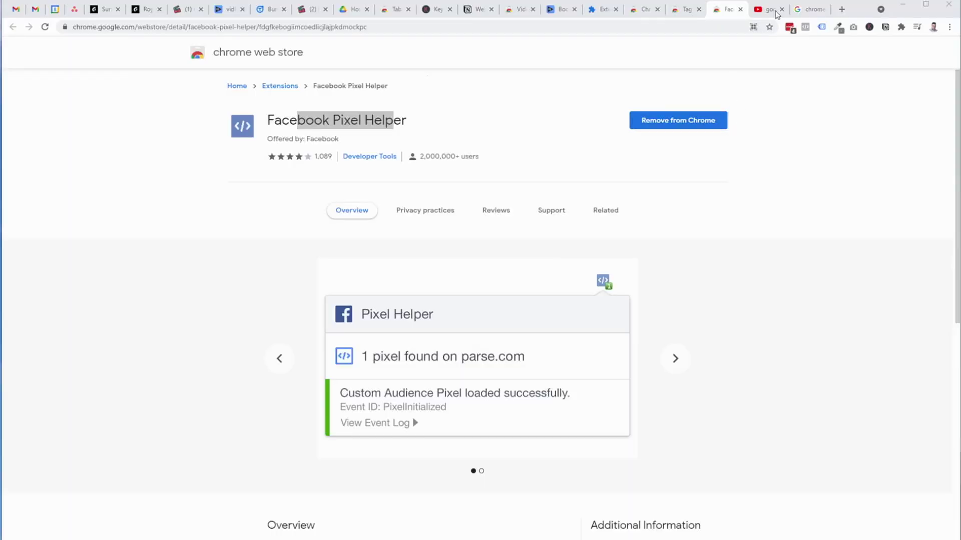
- Load lastpass.com in the browser tab that holds the Google search
left_click(809, 11)
left_click(668, 27)
type("lastpass.com")
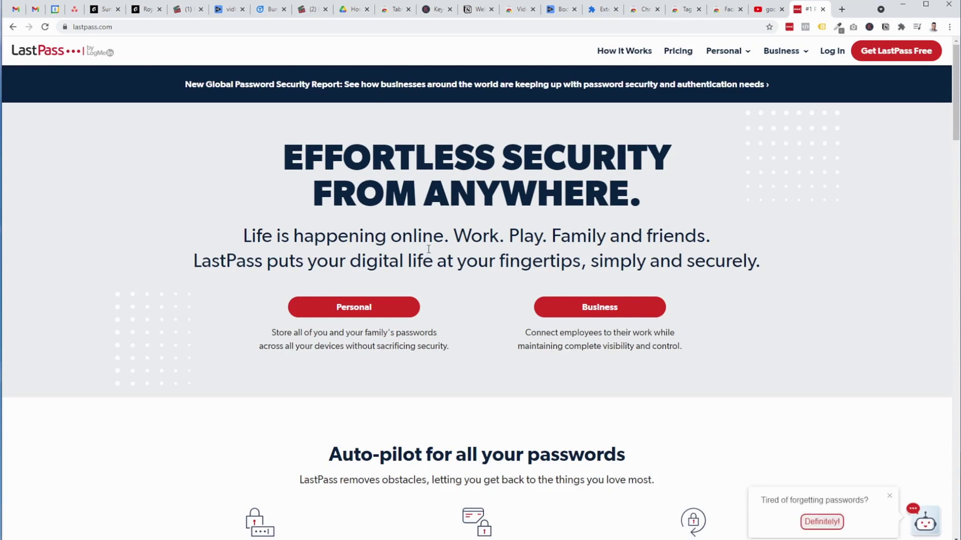
- Review the LastPass feature list under "Auto-pilot for all your passwords", highlighting "Store digital records"
scroll(827, 255, "down", 5)
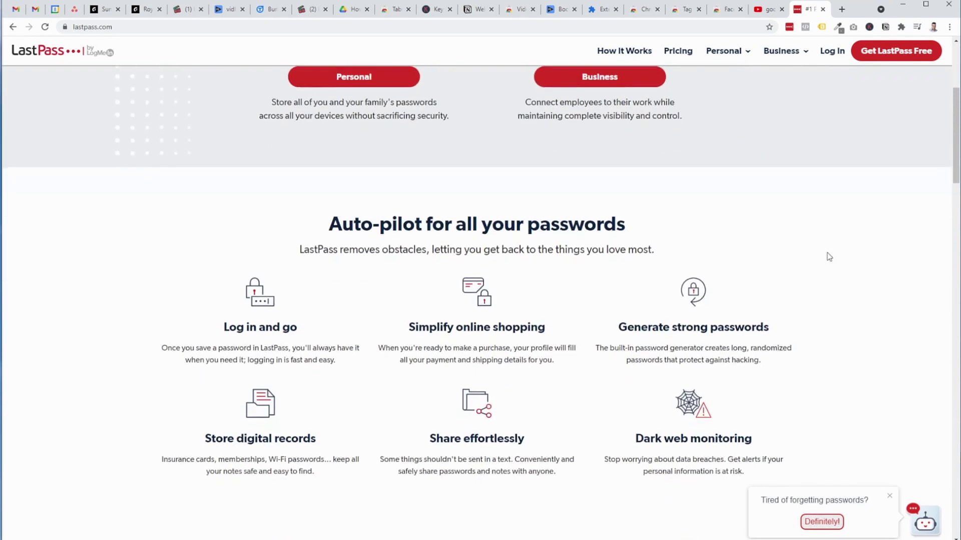
left_click_drag(223, 361, 286, 361)
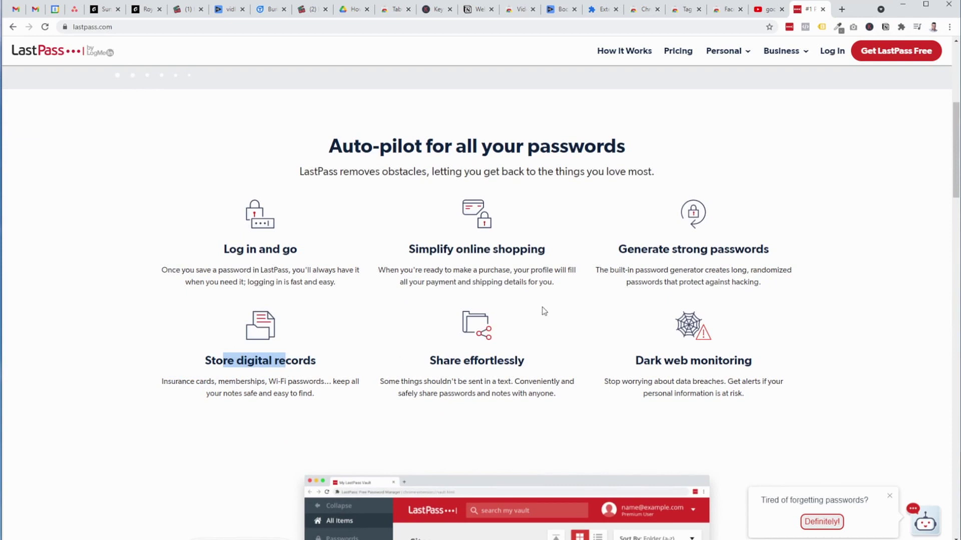
left_click(666, 253)
scroll(811, 290, "down", 1)
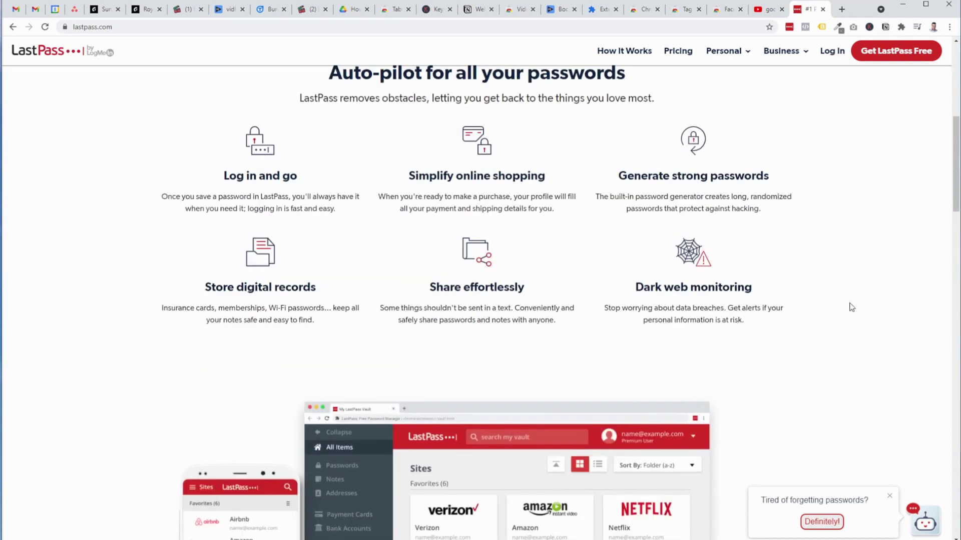
- Review the LastPass homepage from the device previews and trust figures down to the plan comparison
scroll(850, 307, "down", 2)
scroll(846, 309, "down", 2)
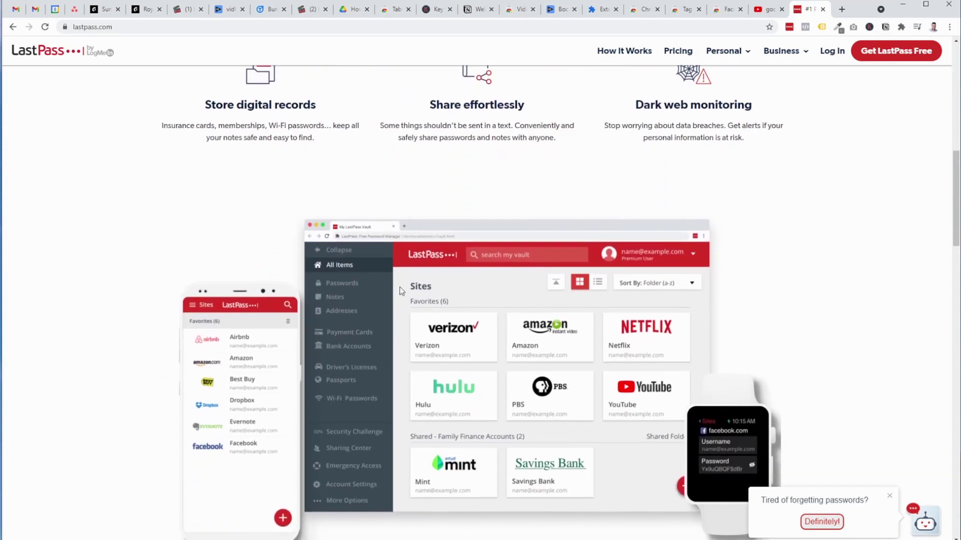
scroll(423, 363, "down", 1)
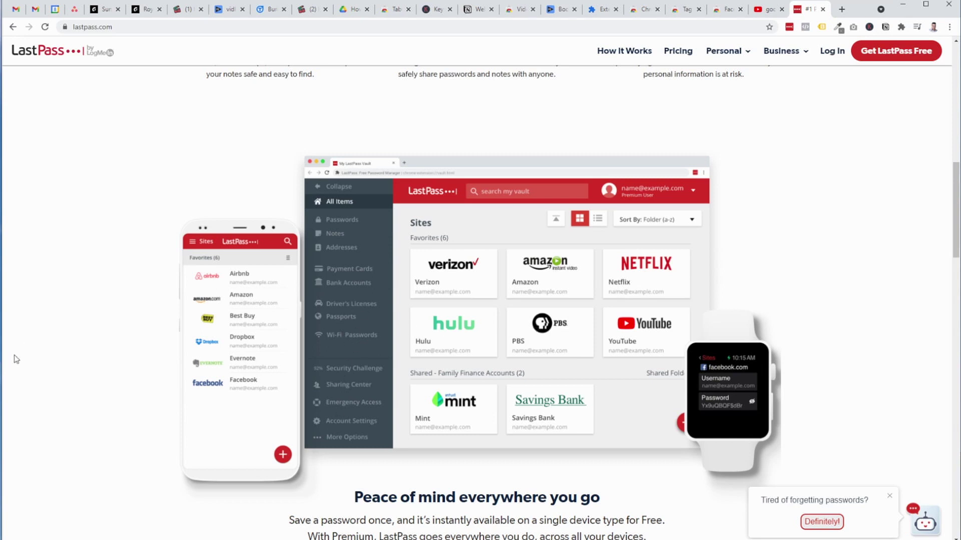
scroll(692, 377, "down", 1)
scroll(691, 377, "down", 15)
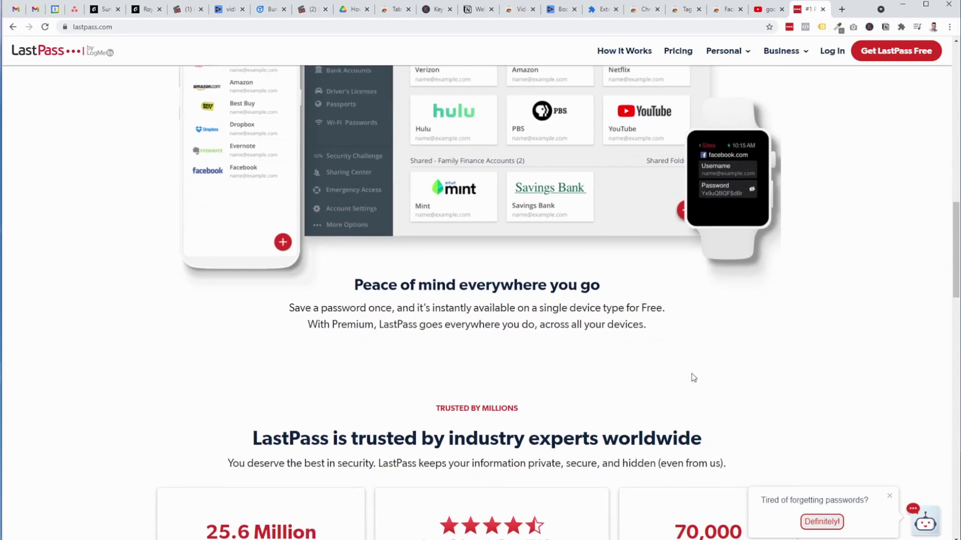
scroll(694, 377, "down", 5)
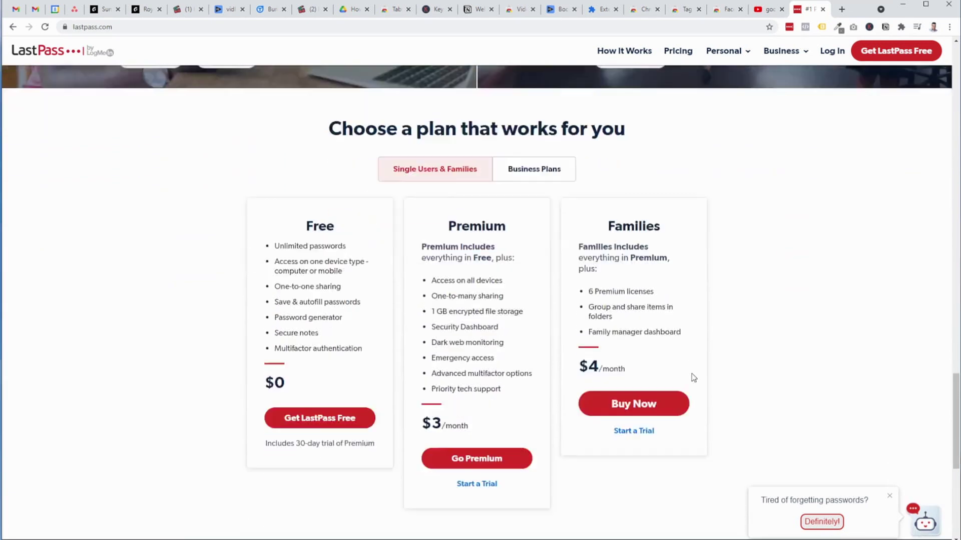
- Compare the LastPass plans, highlighting the Premium plan's name and its "Access on all devices" benefit
scroll(694, 377, "up", 2)
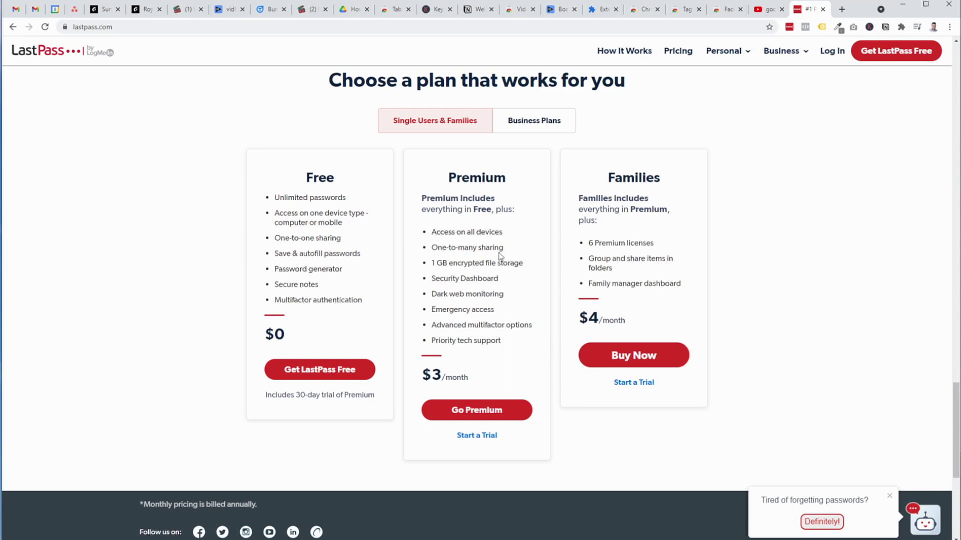
left_click_drag(474, 175, 508, 181)
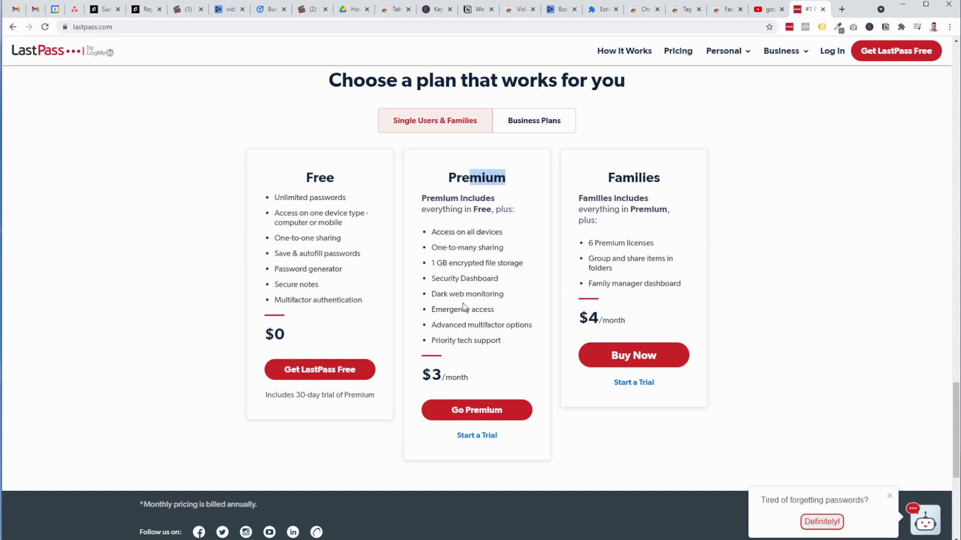
left_click_drag(437, 229, 510, 235)
left_click(508, 274)
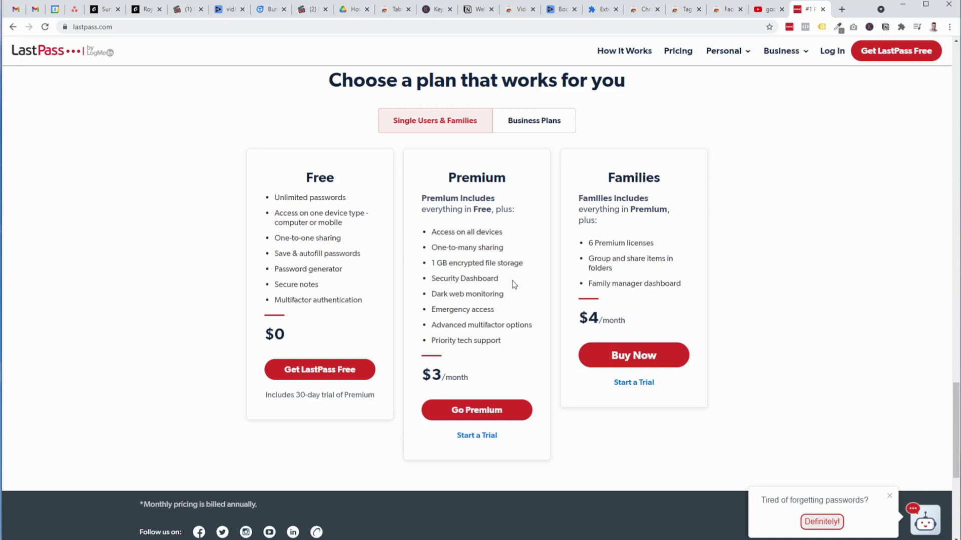
- Generate a secure password with the LastPass extension, setting the password length to 18, and close the generator
key("Home")
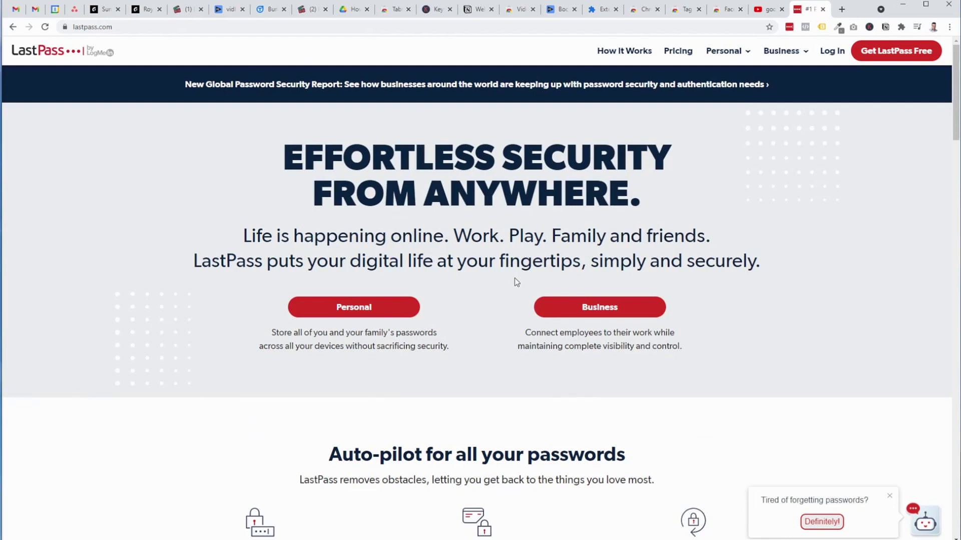
left_click(789, 27)
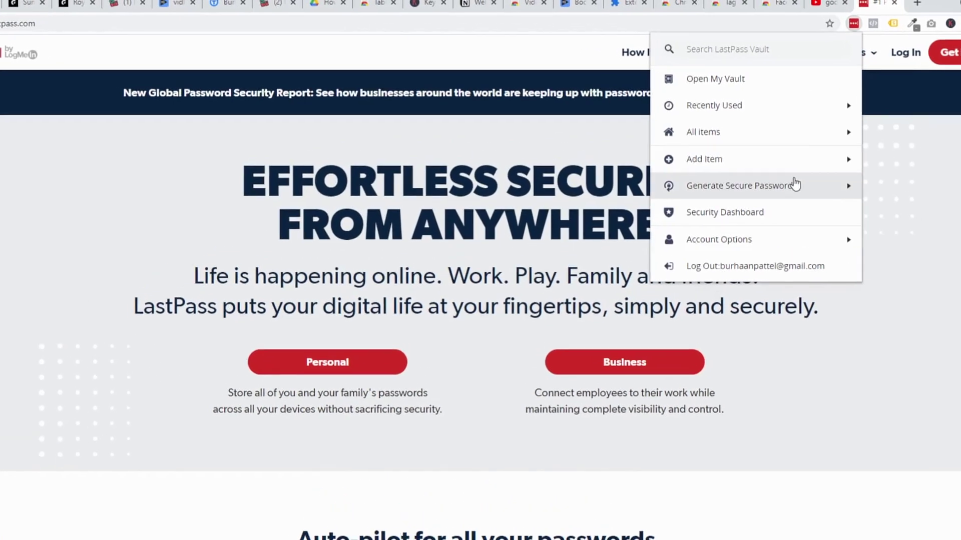
left_click(775, 171)
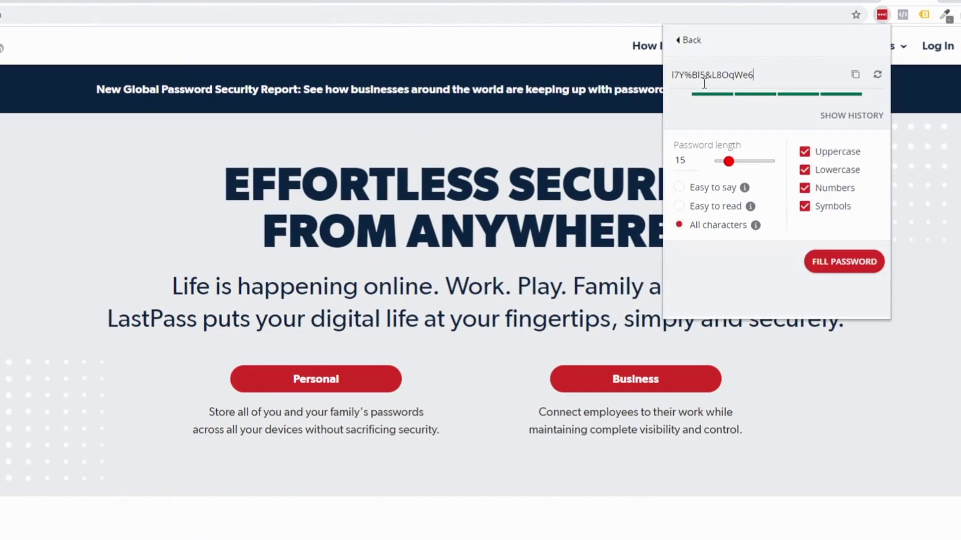
triple_click(712, 75)
left_click_drag(732, 167, 733, 168)
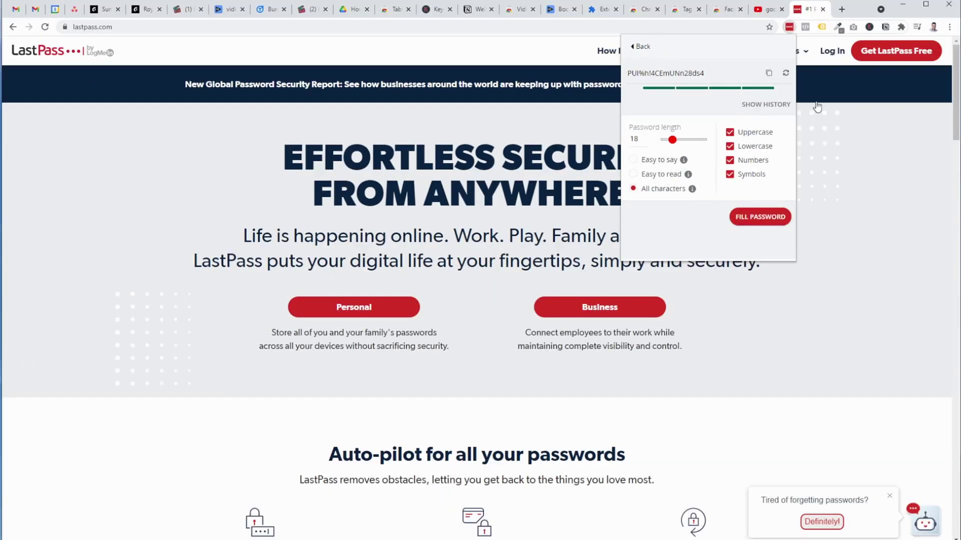
left_click(931, 123)
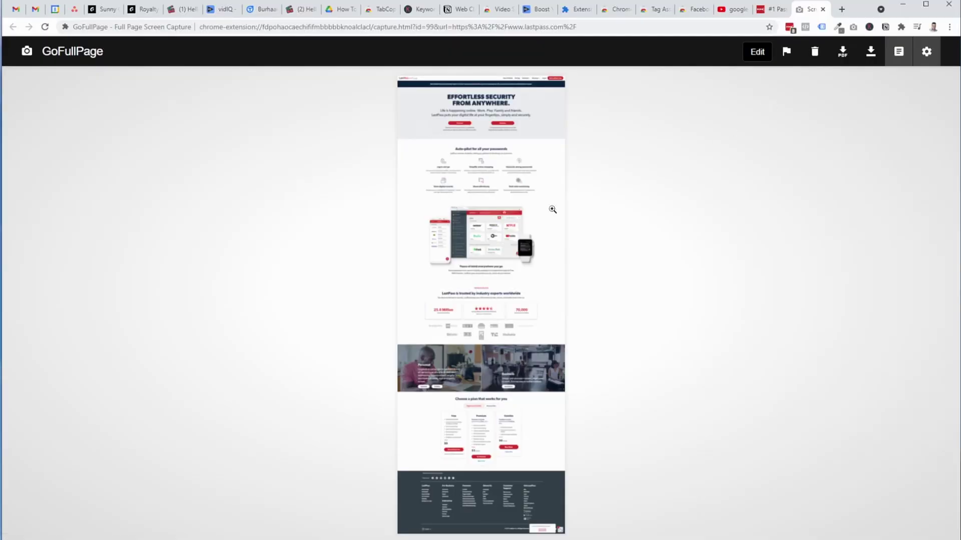
- Inspect the GoFullPage capture of lastpass.com at full size and browse the list of saved capture files
left_click(504, 318)
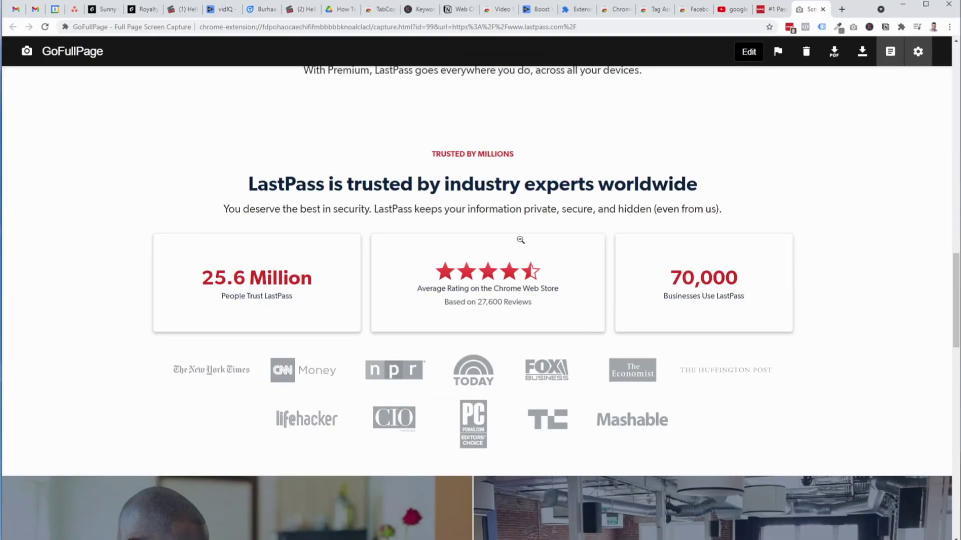
scroll(521, 240, "up", 20)
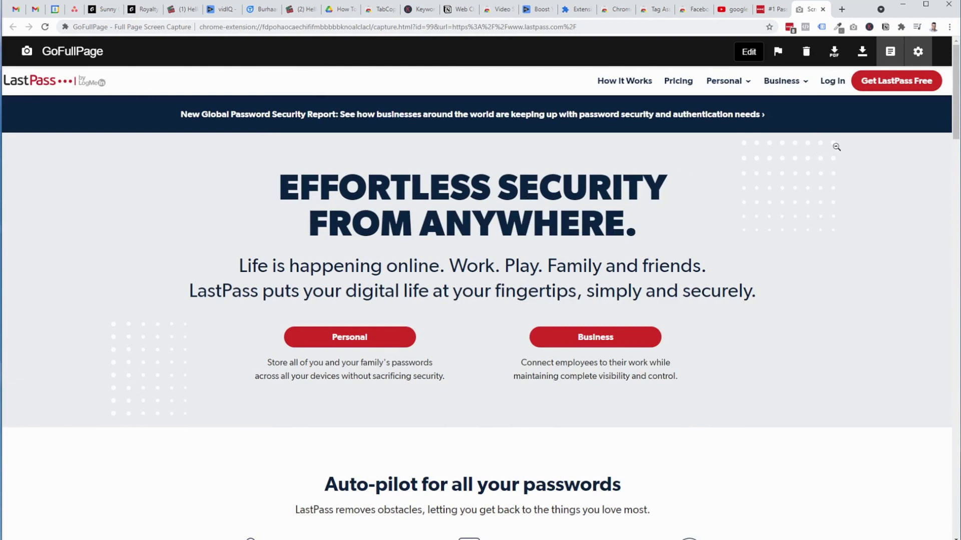
left_click(891, 53)
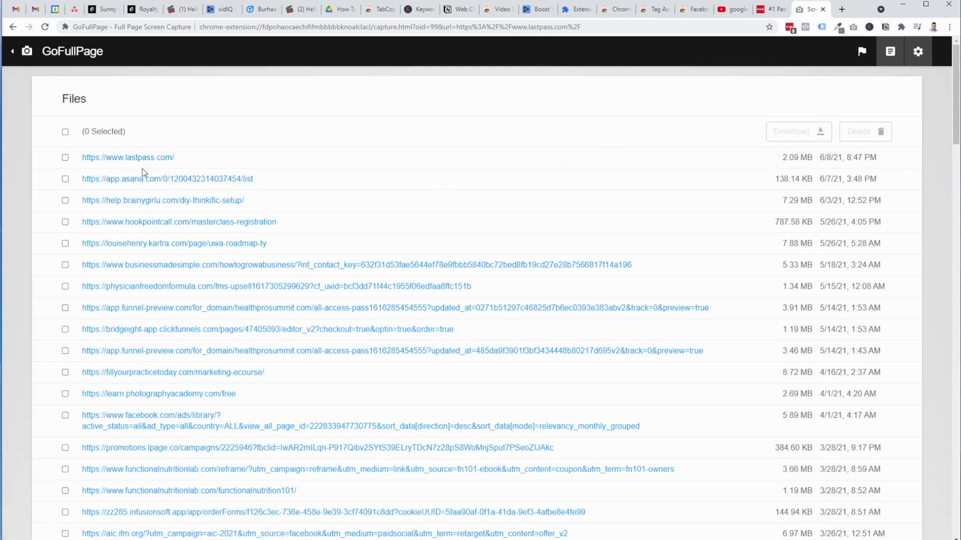
scroll(412, 202, "down", 5)
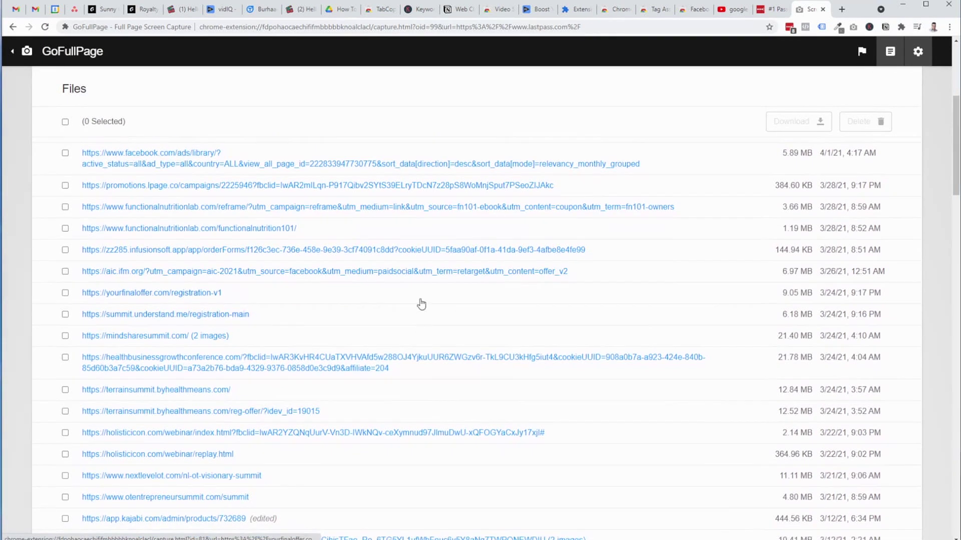
scroll(501, 369, "up", 5)
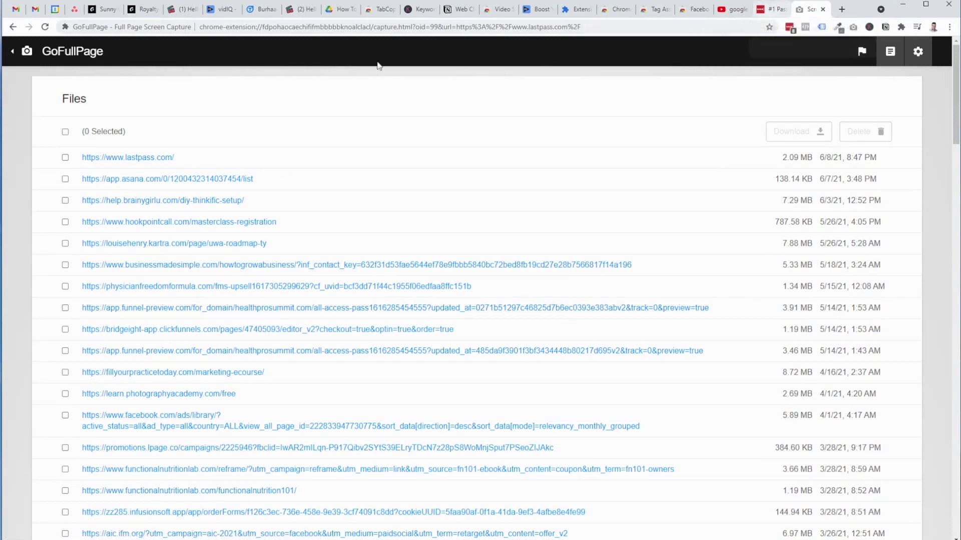
- Return to the lastpass.com capture, open it in the GoFullPage editor and show its Stickers and Shapes choices
left_click(11, 54)
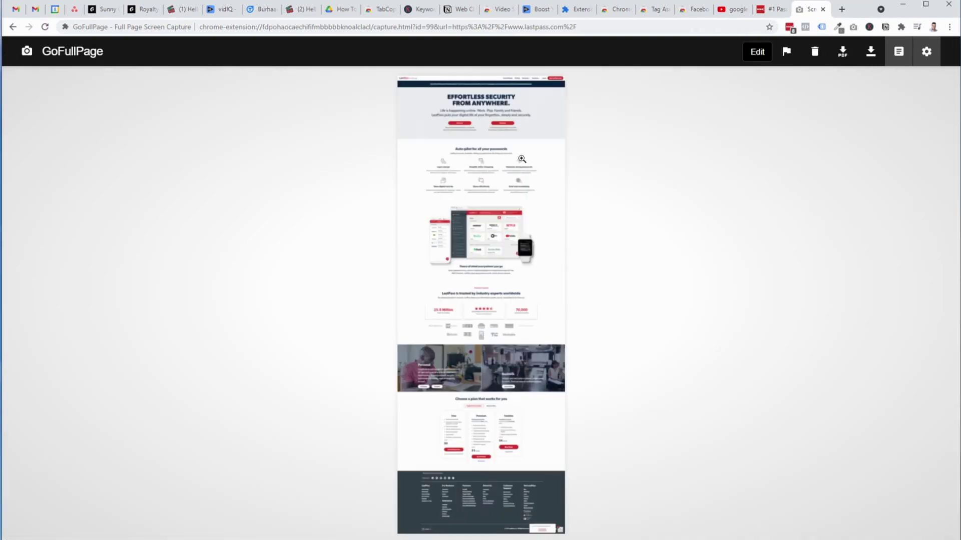
left_click(522, 158)
scroll(546, 219, "up", 5)
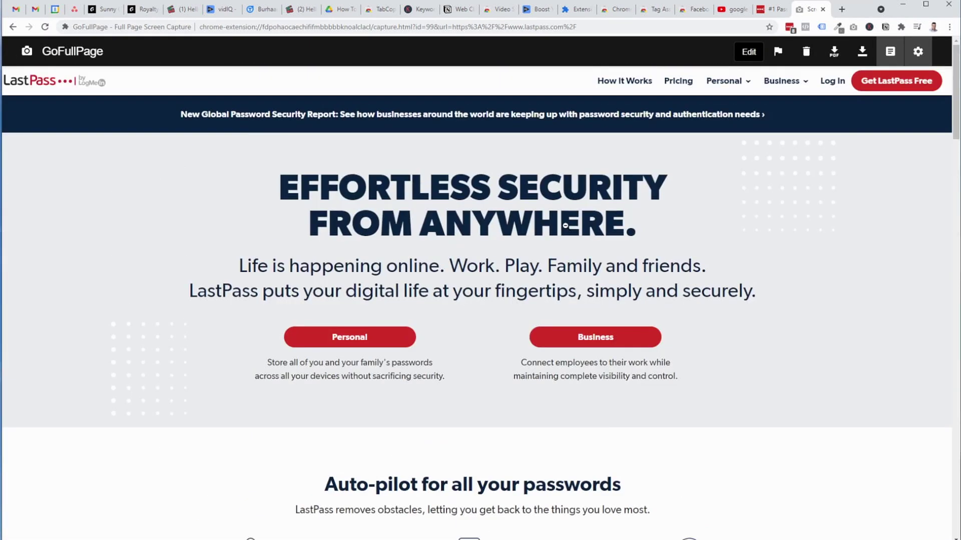
scroll(565, 224, "down", 1)
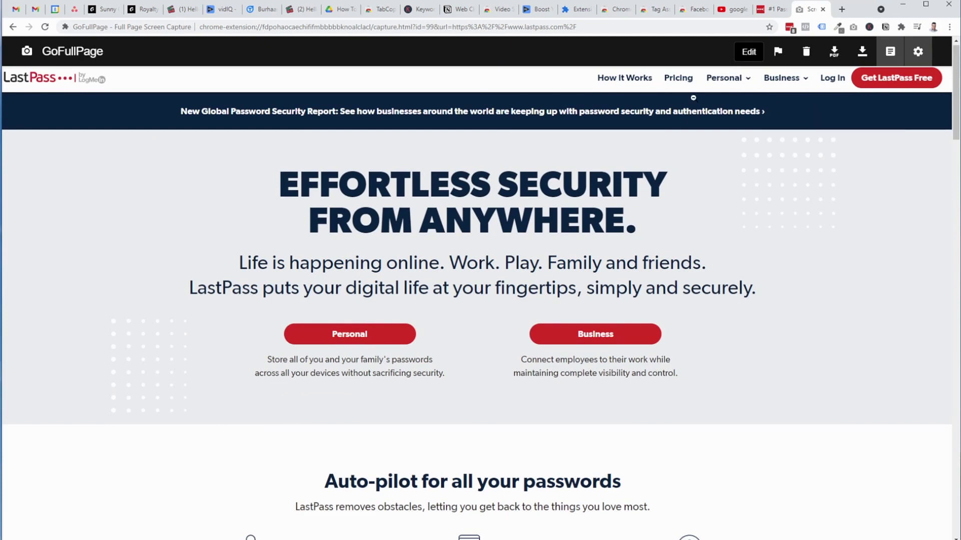
left_click(745, 52)
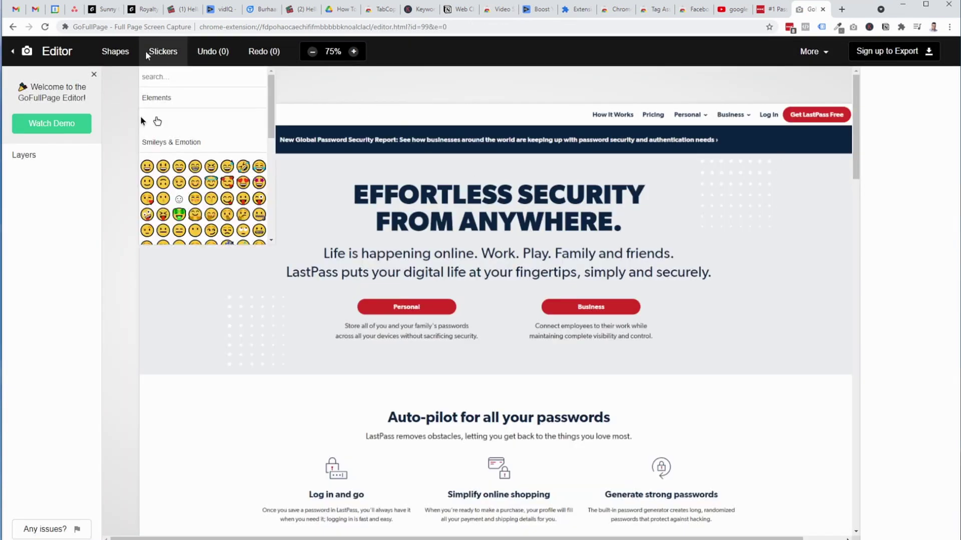
mouse_move(120, 55)
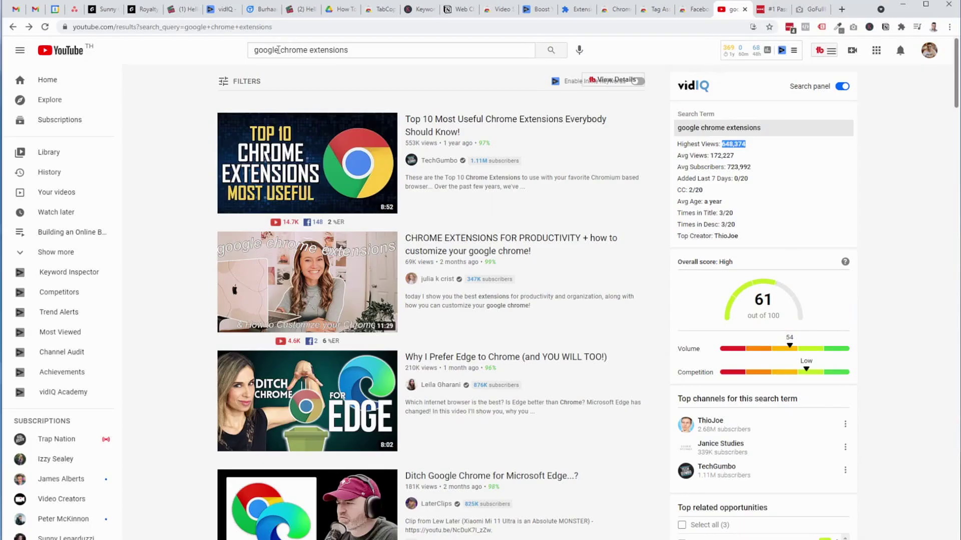
- Turn off the vidIQ search panel on the YouTube results for "google chrome extensions" and highlight the Search Explorer heading
left_click_drag(274, 50, 371, 50)
left_click(843, 87)
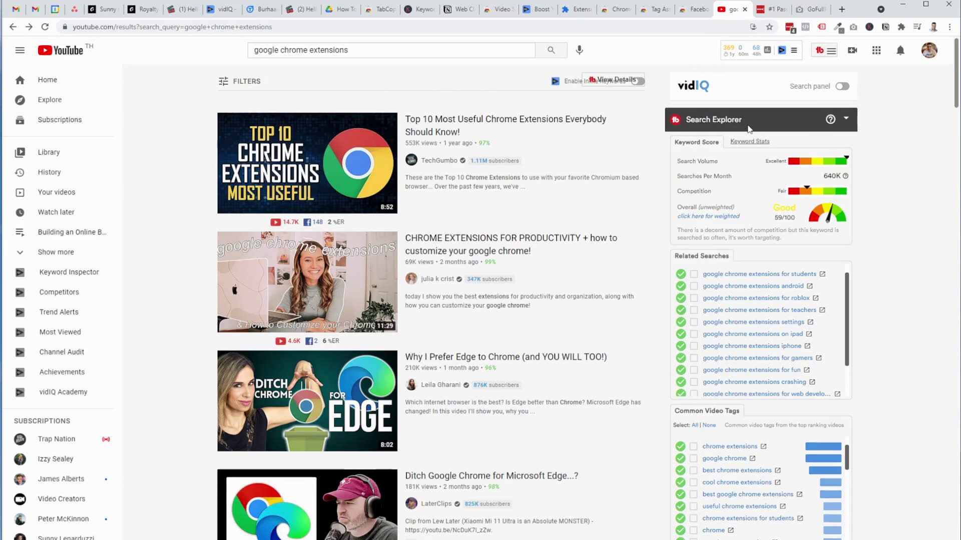
left_click_drag(694, 120, 741, 122)
- Review the Related Searches and Common Video Tags lists in Search Explorer
scroll(739, 202, "down", 2)
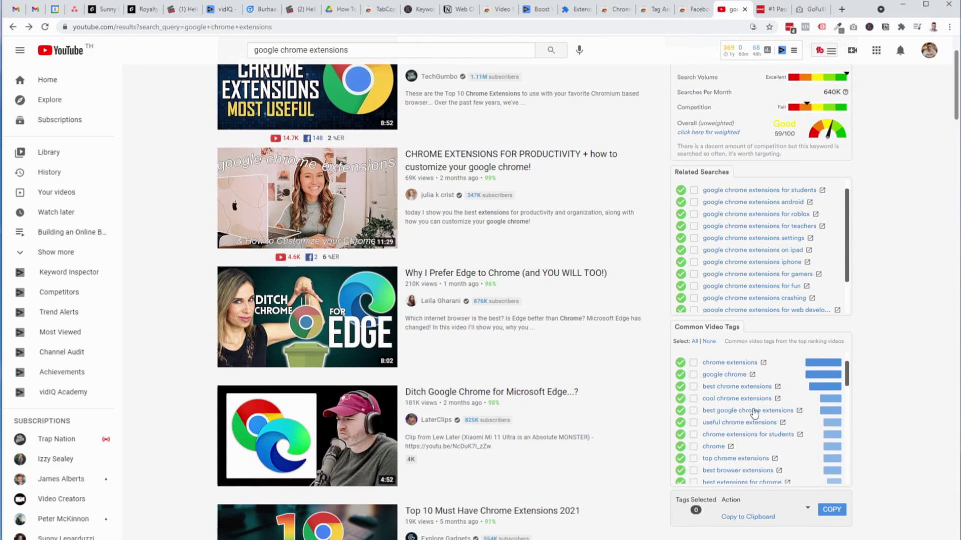
scroll(754, 413, "down", 2)
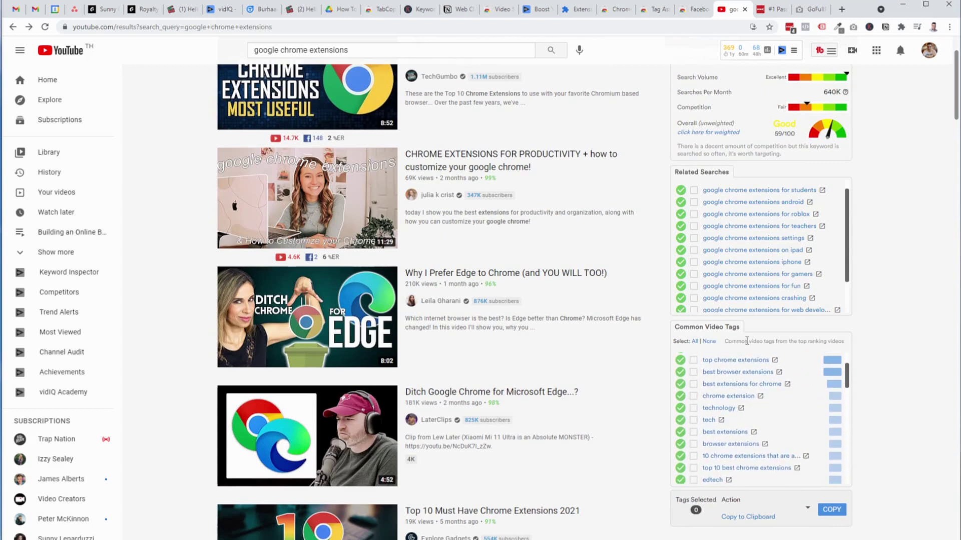
scroll(747, 341, "up", 2)
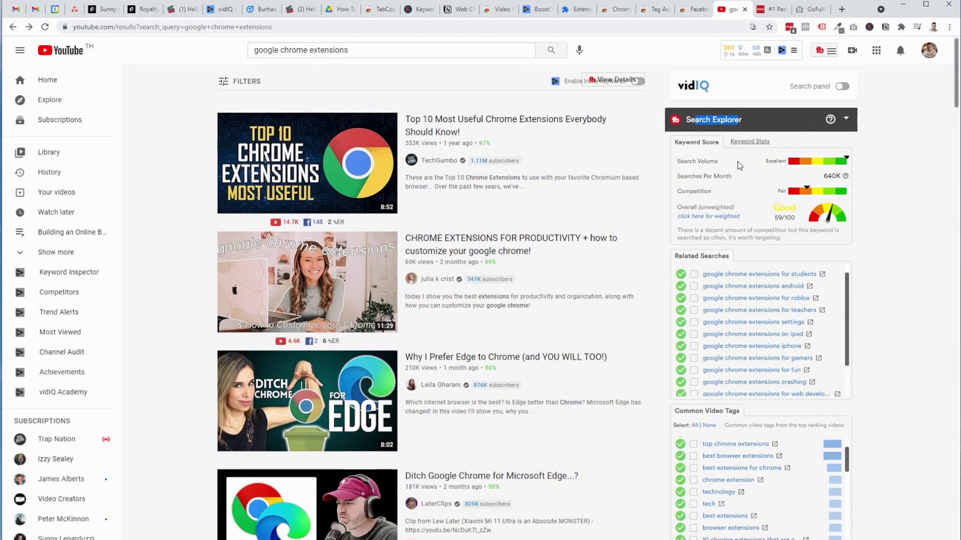
- Show the Keyword Stats in Search Explorer, highlight its figures and return to the Keyword Score
left_click(746, 143)
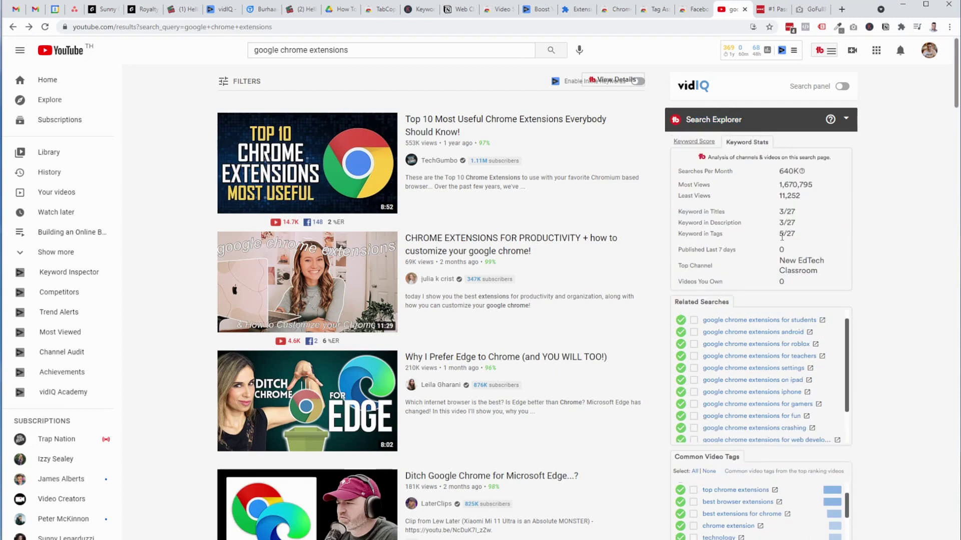
left_click_drag(782, 182, 795, 255)
left_click(717, 134)
left_click(700, 142)
- Browse the YouTube results for "google chrome extensions" and look through the related search suggestions
scroll(903, 269, "down", 8)
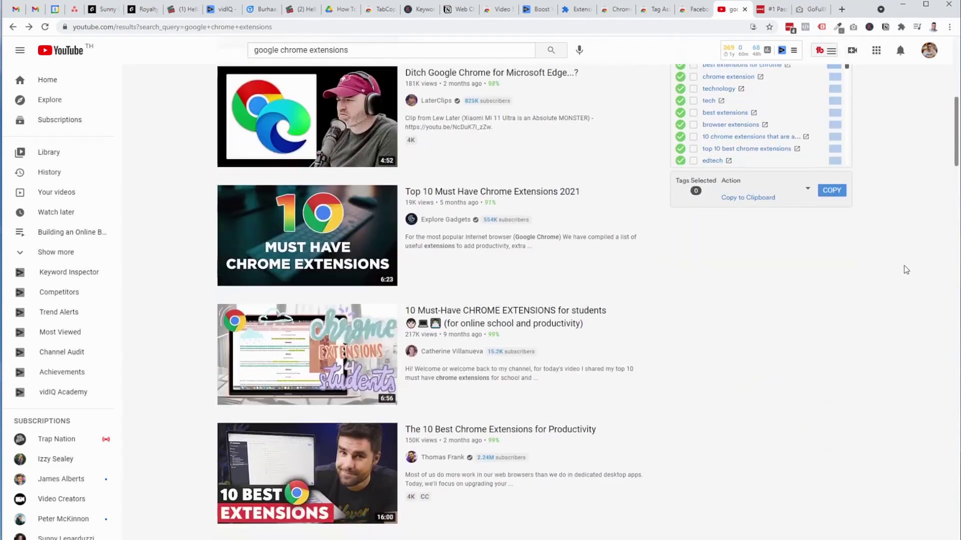
scroll(906, 270, "up", 8)
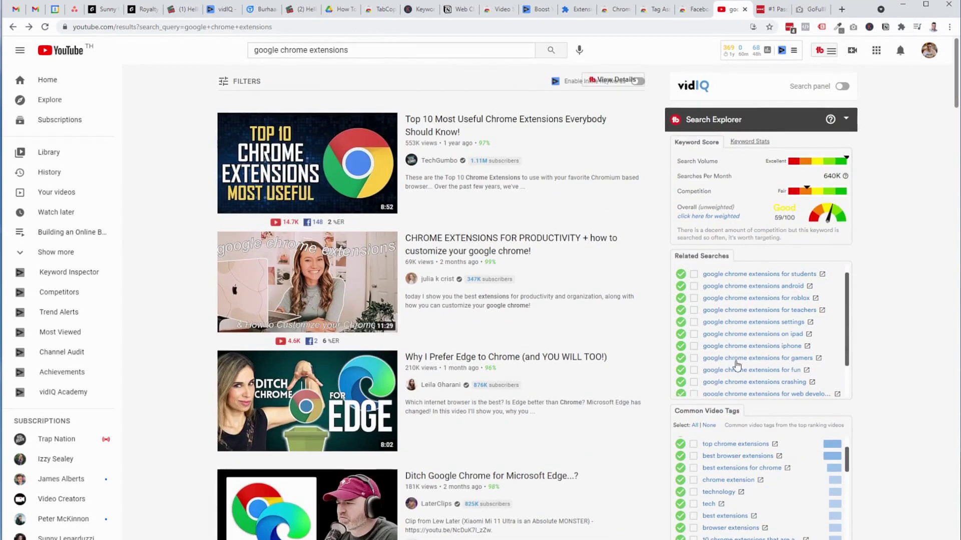
scroll(737, 367, "down", 2)
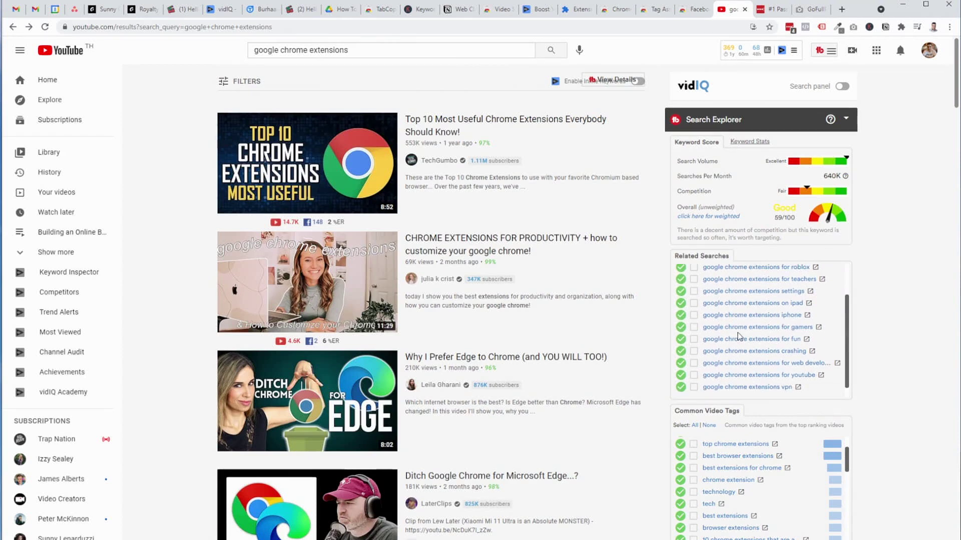
scroll(739, 336, "up", 1)
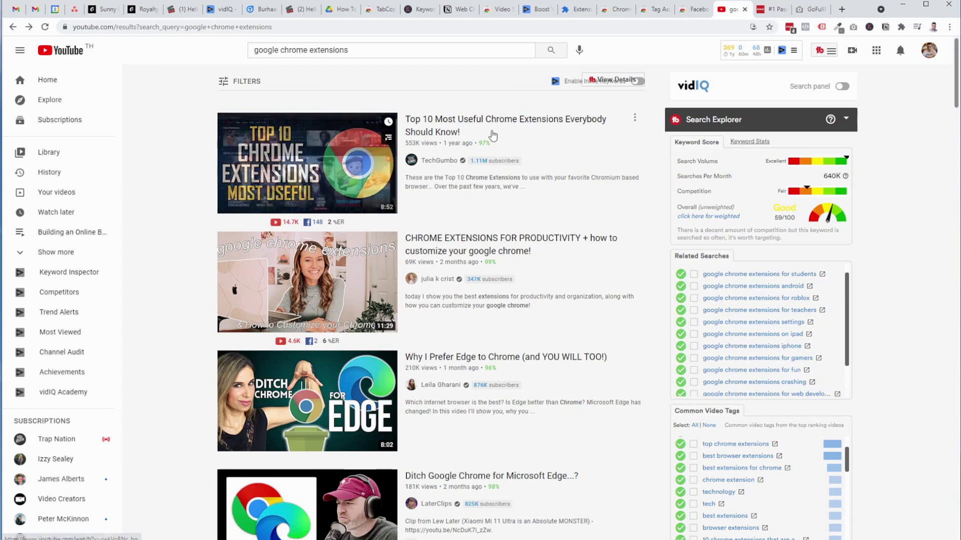
- Open the video "Why I Prefer Edge to Chrome (and YOU WILL TOO!)" and collapse its Videolytics panel
left_click(466, 357)
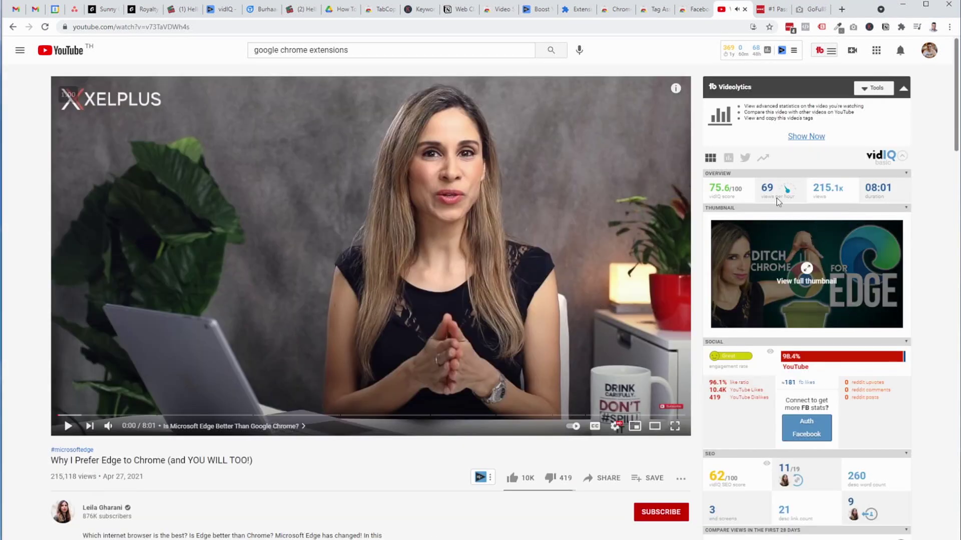
left_click(903, 88)
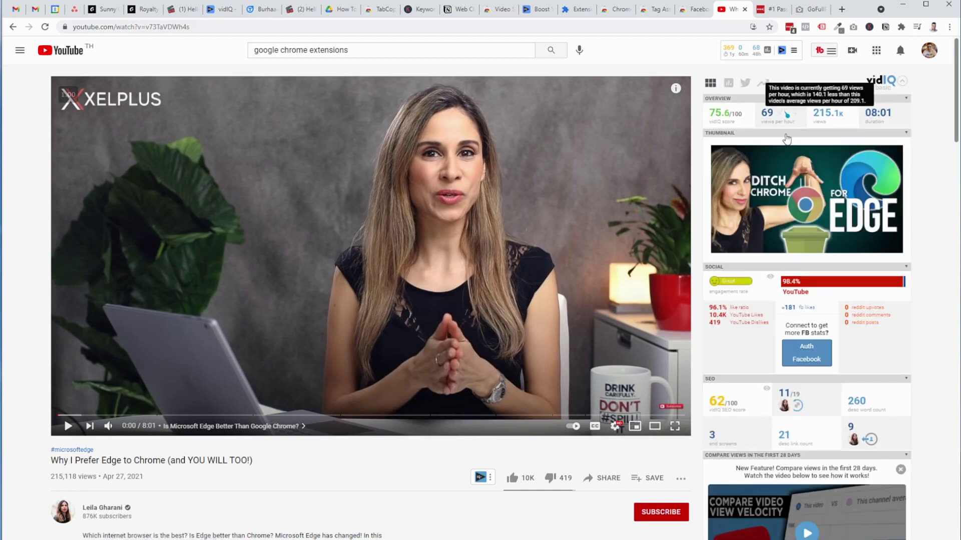
- Review the vidIQ SEO, optimization checklist and channel statistics beside the video, and return to the search results
scroll(831, 213, "down", 5)
scroll(829, 212, "down", 10)
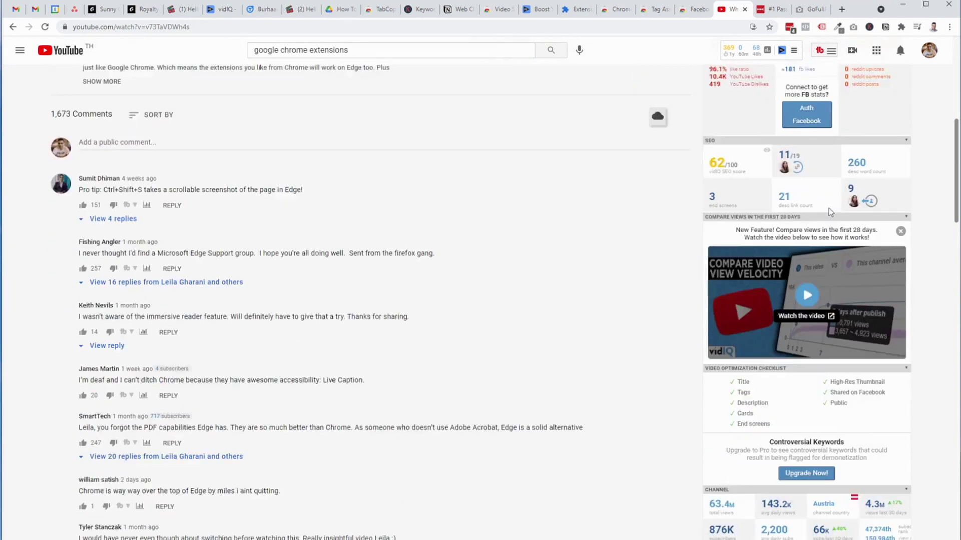
key("alt+Left")
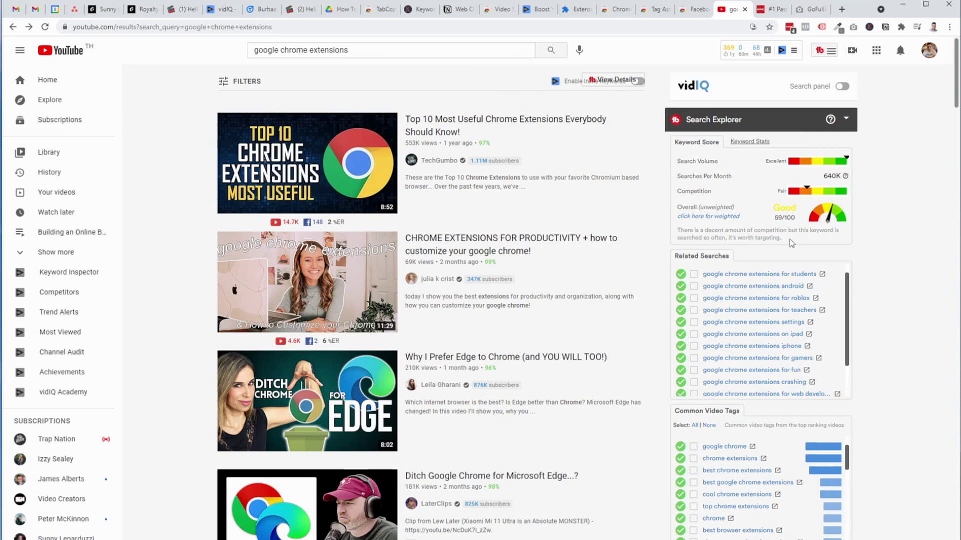
- Open the Keyword Explorer for "google chrome extensions" and look through its top-ranking search results
left_click(716, 218)
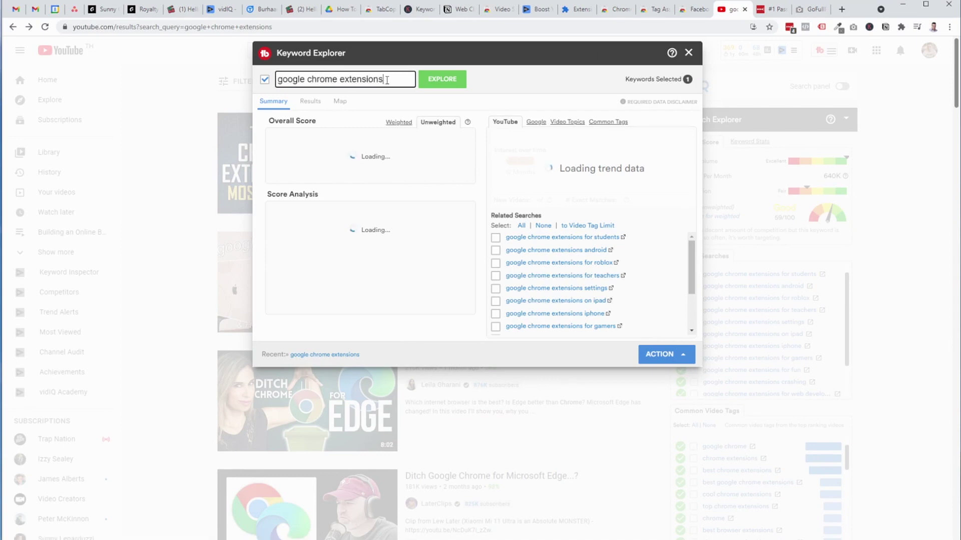
left_click(309, 104)
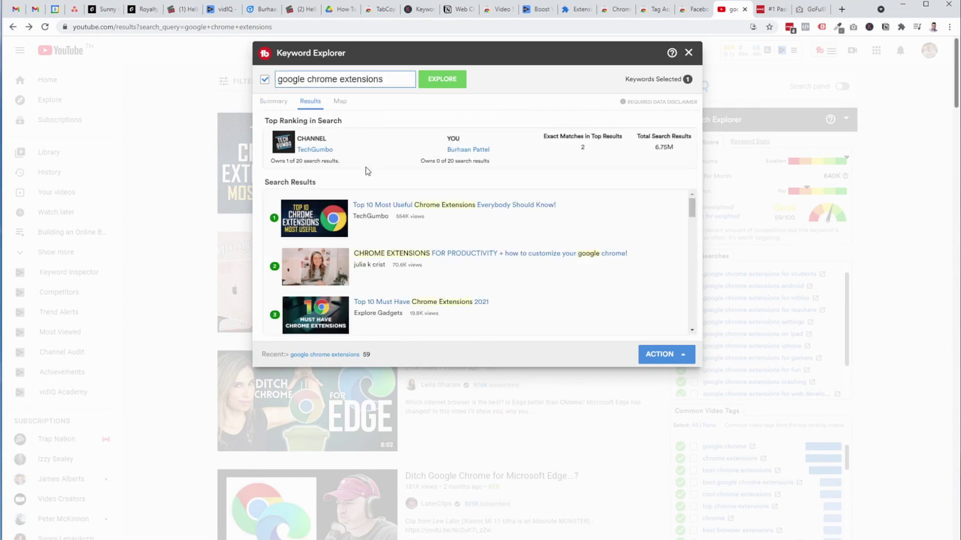
scroll(401, 202, "down", 5)
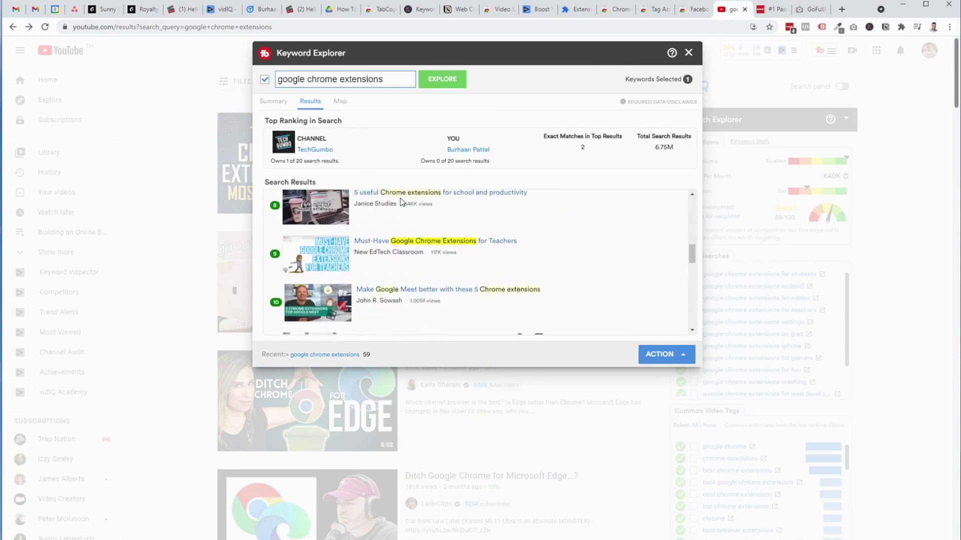
scroll(400, 202, "up", 5)
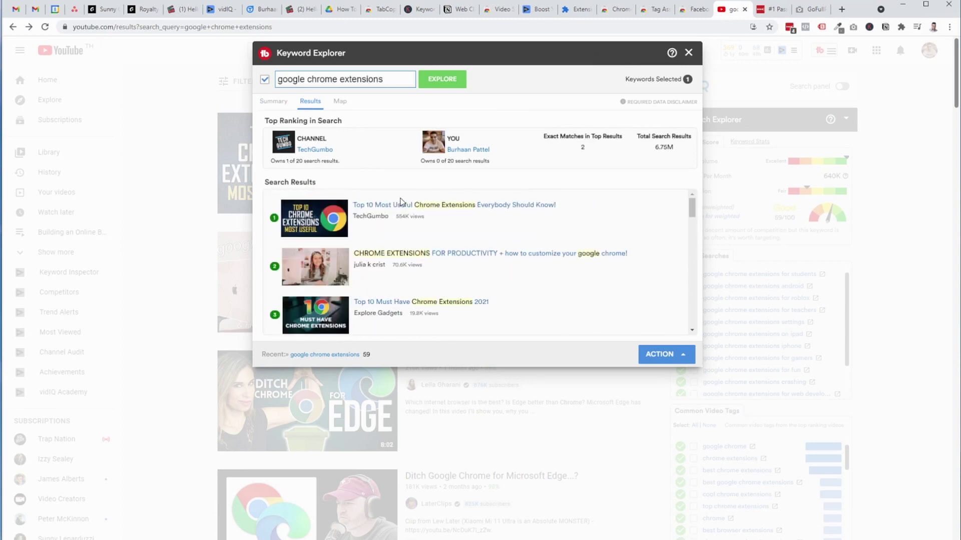
- Review the Keyword Explorer summary and its score analysis, show the weighted overall score, and close the explorer
left_click(280, 102)
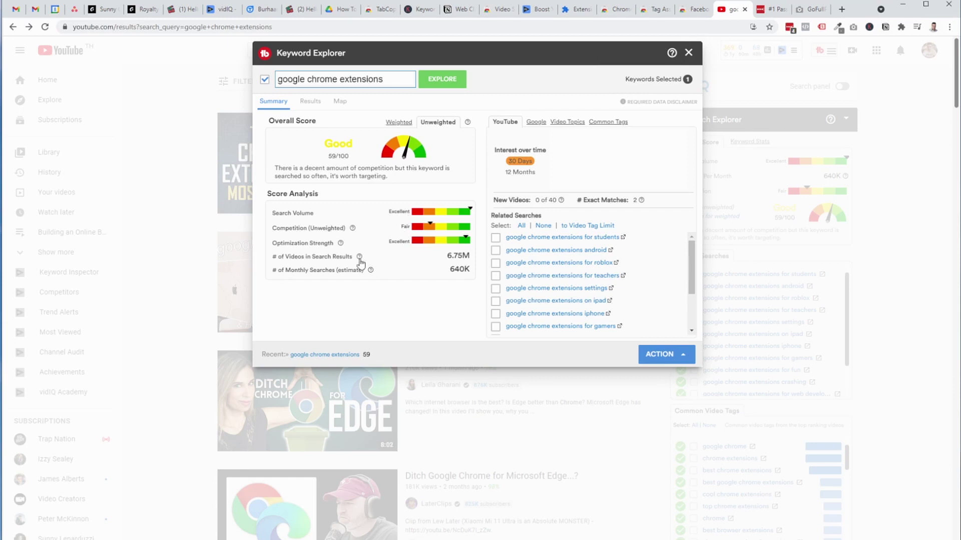
scroll(549, 254, "down", 3)
scroll(549, 254, "up", 3)
left_click(399, 123)
left_click(689, 53)
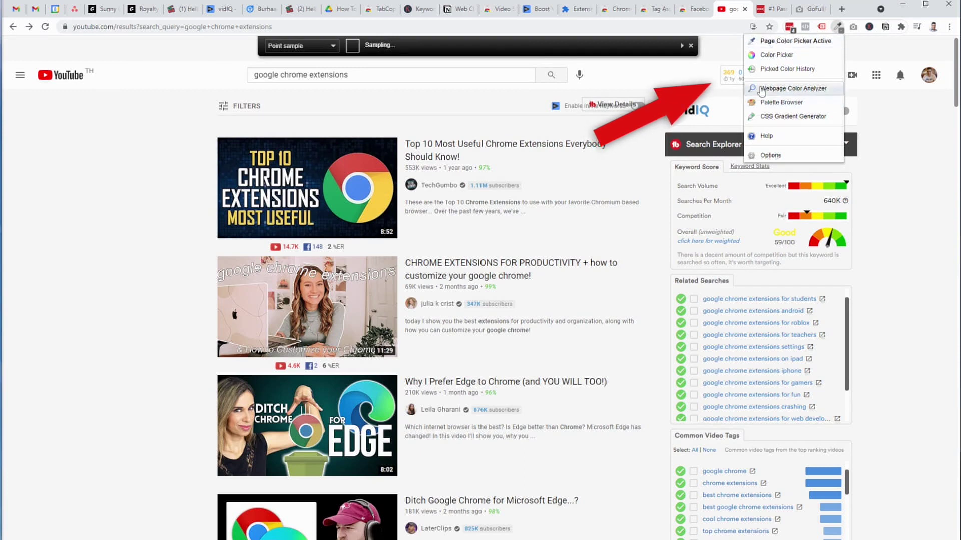
- Activate the page color picker and sample colors across the search results page, including the YouTube logo
left_click(789, 44)
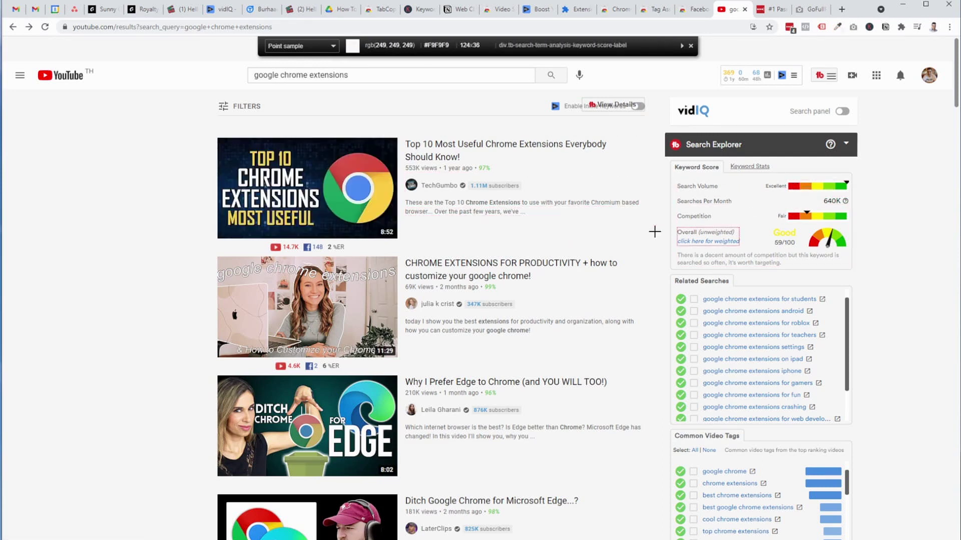
scroll(790, 266, "down", 7)
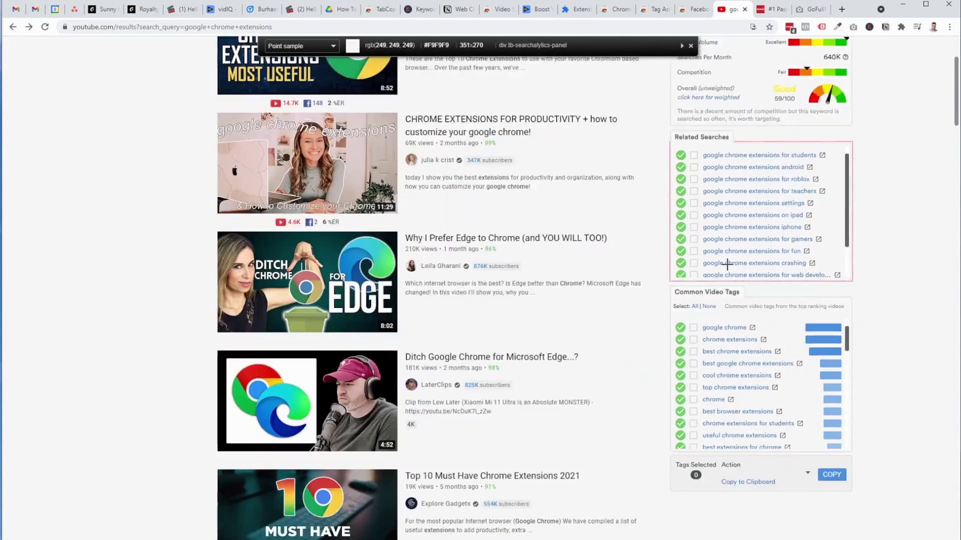
scroll(726, 264, "up", 5)
scroll(727, 264, "up", 2)
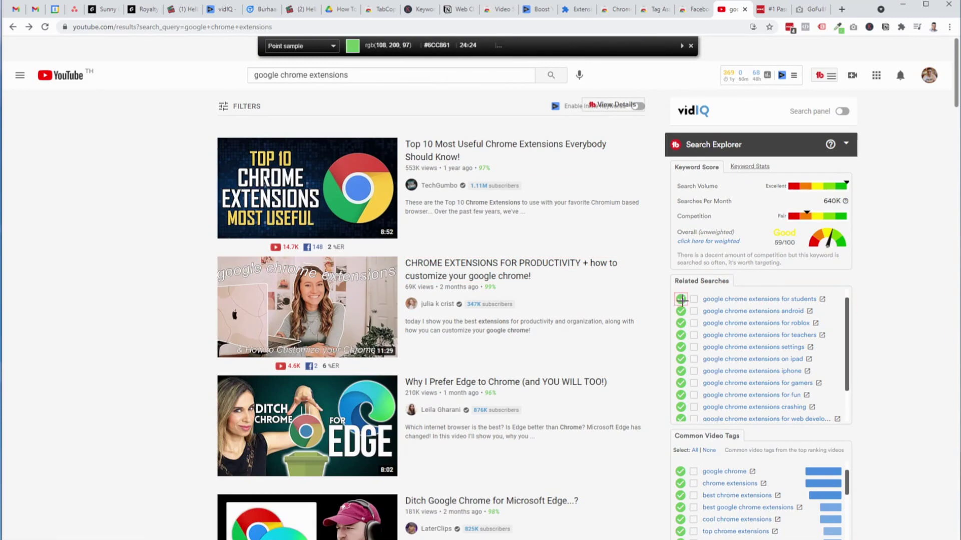
scroll(681, 299, "down", 2)
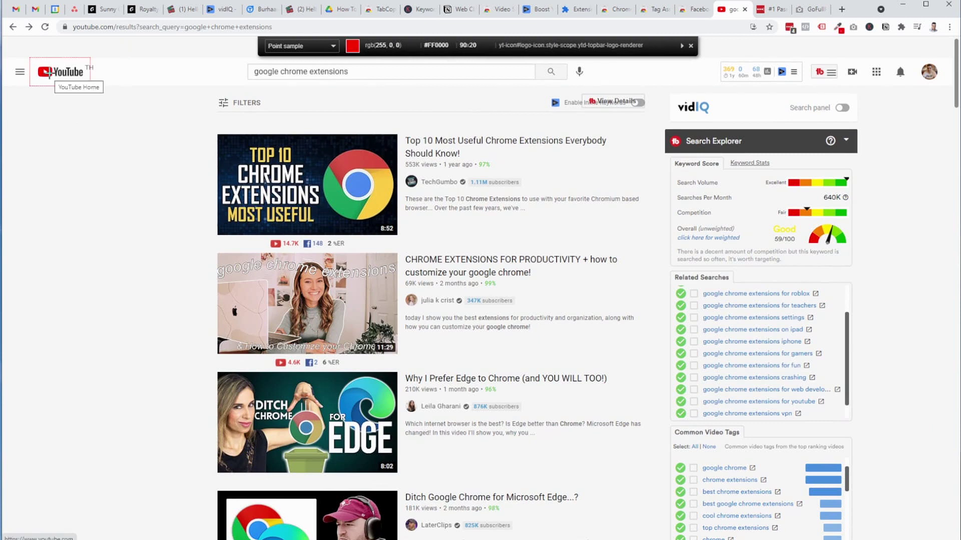
scroll(60, 156, "down", 8)
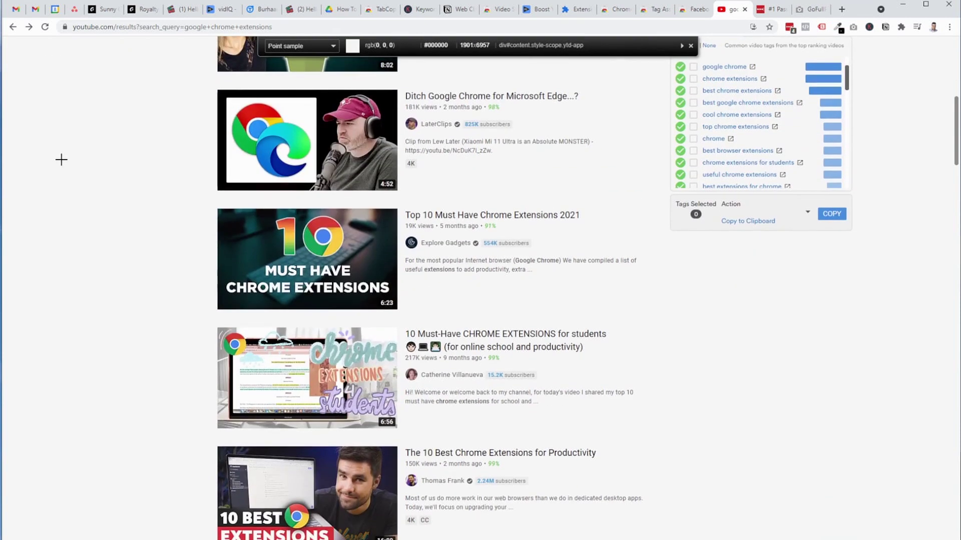
scroll(411, 395, "down", 6)
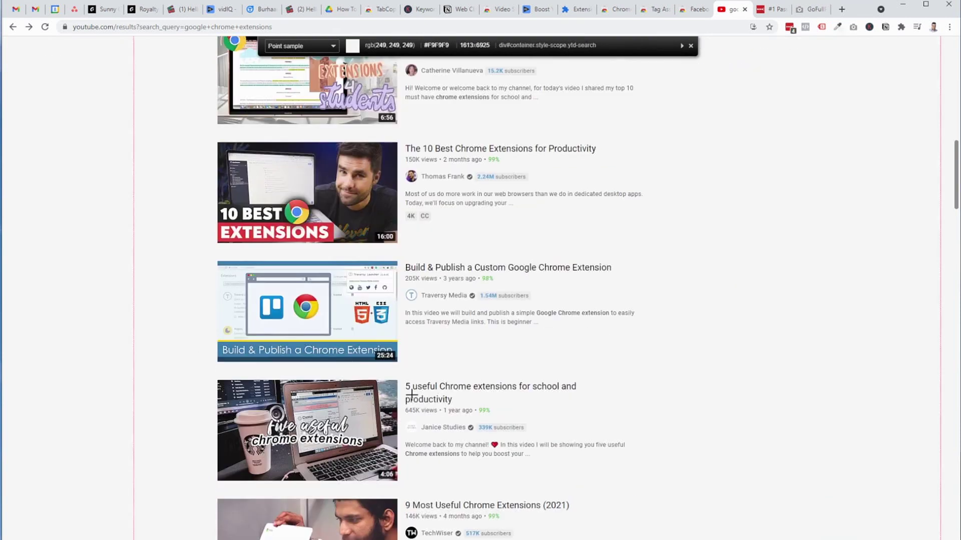
- Pick the blue of the Traversy Media subscriber count and paste its hex code #549DD3 over the YouTube search text
left_click(489, 295)
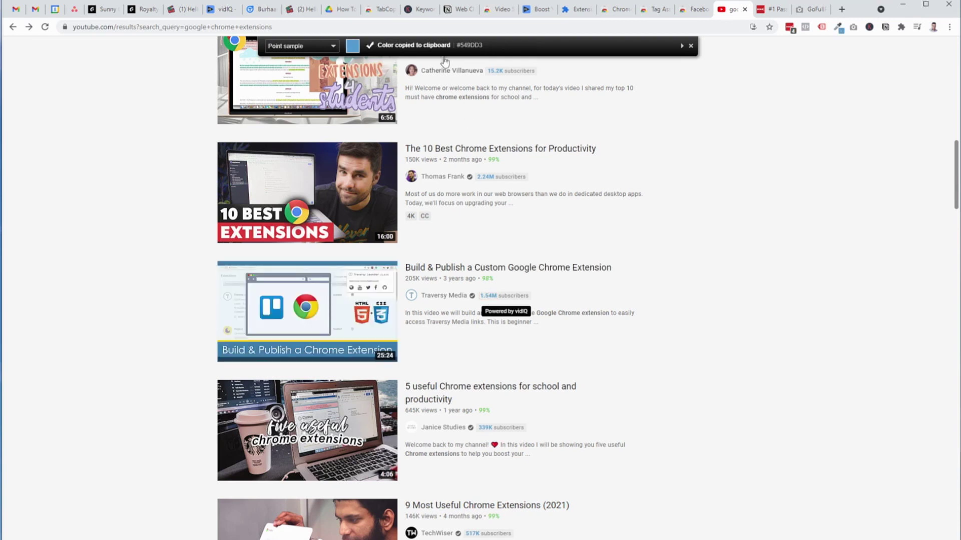
key("Escape")
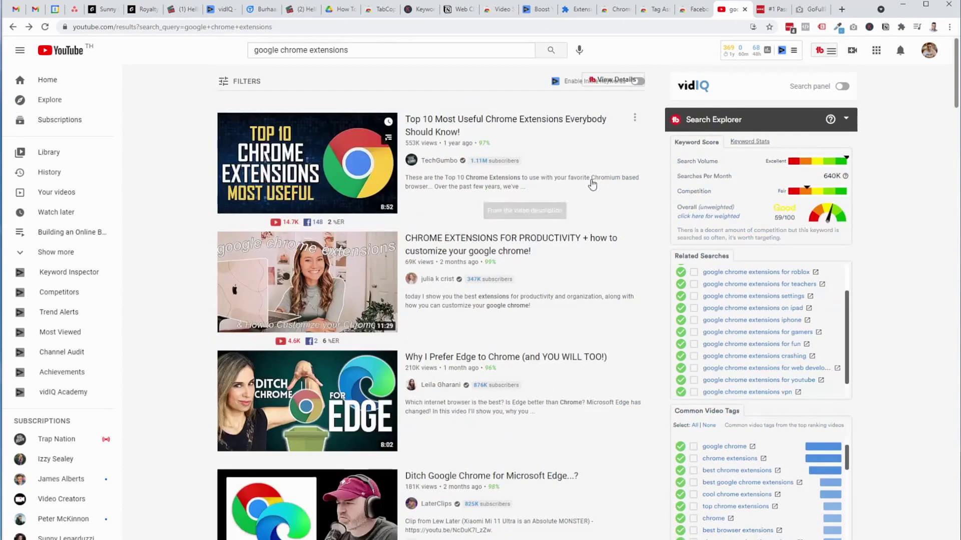
left_click(435, 48)
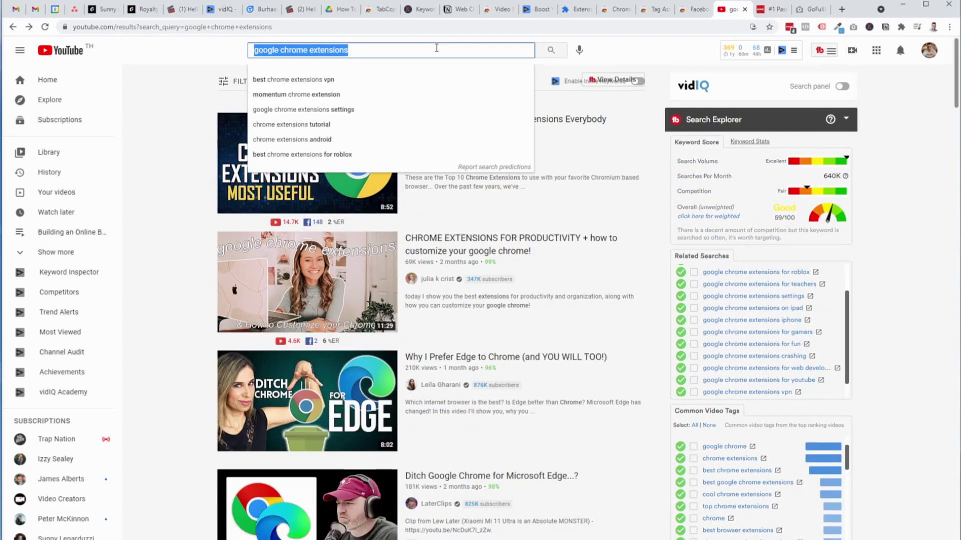
key("ctrl+v")
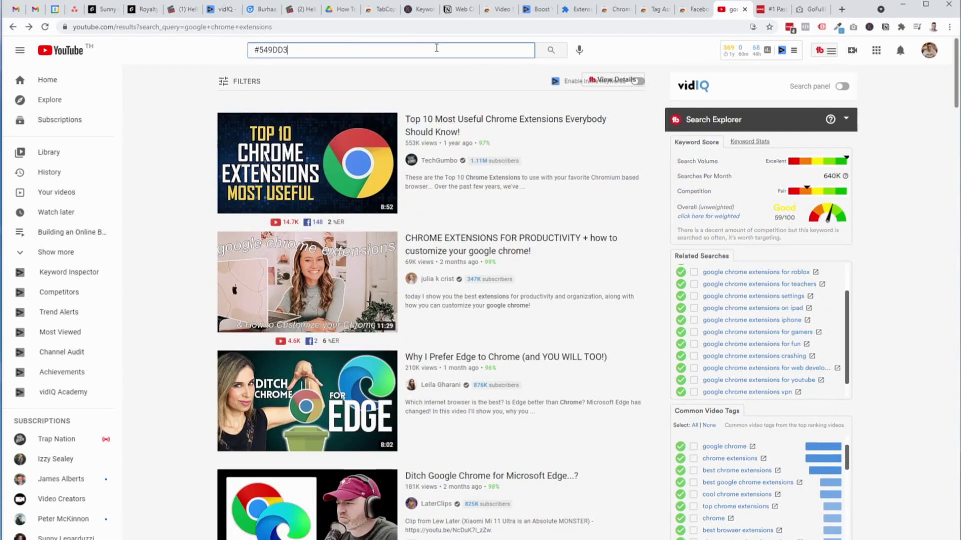